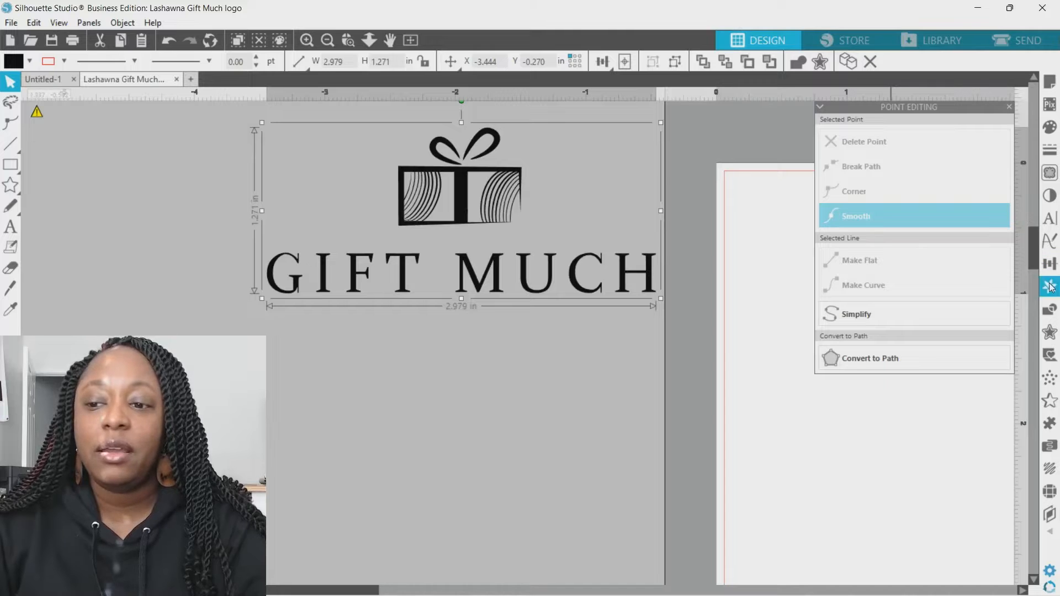
- Create a rounded-corner offset outline 0.125 in around the Gift Much logo
{"action": "left_click", "coordinate": [1050, 333]}
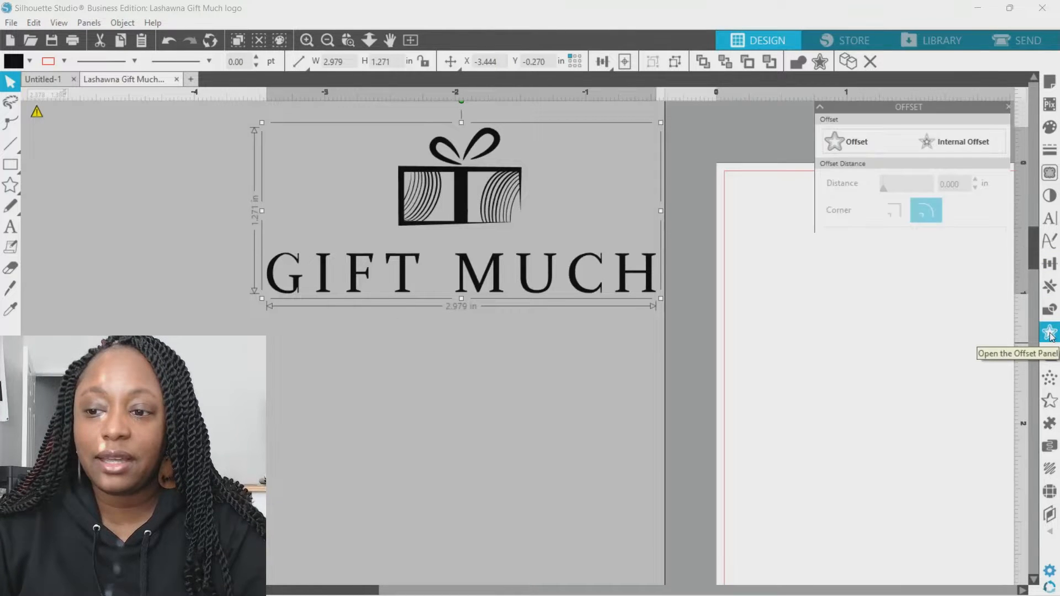
{"action": "left_click", "coordinate": [864, 141]}
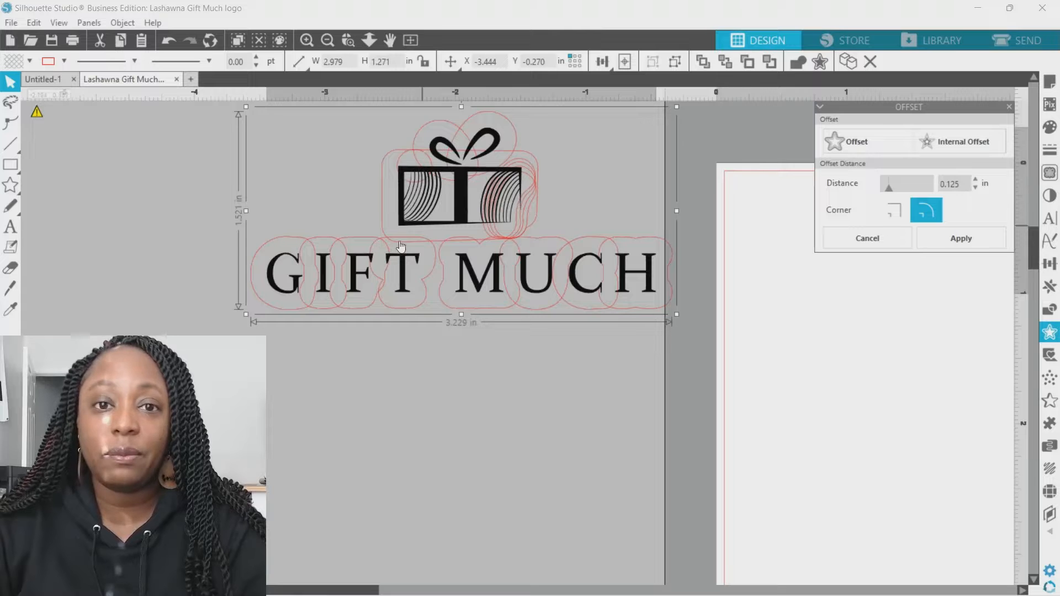
{"action": "left_click", "coordinate": [948, 242]}
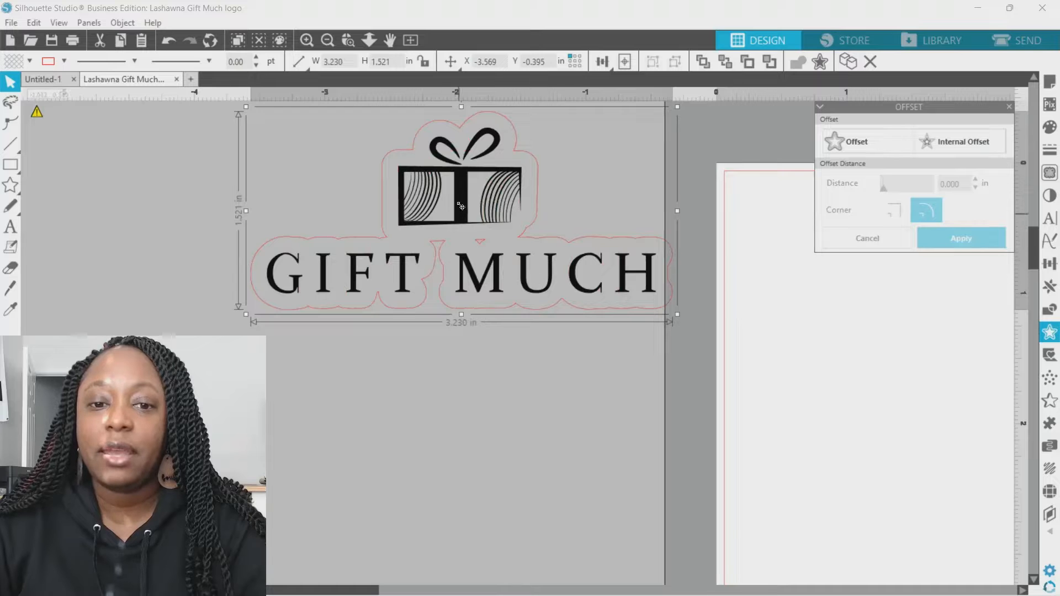
- Edit the offset outline's points, deleting the notch between GIFT and MUCH and the small triangle beneath the gift box
{"action": "double_click", "coordinate": [441, 260]}
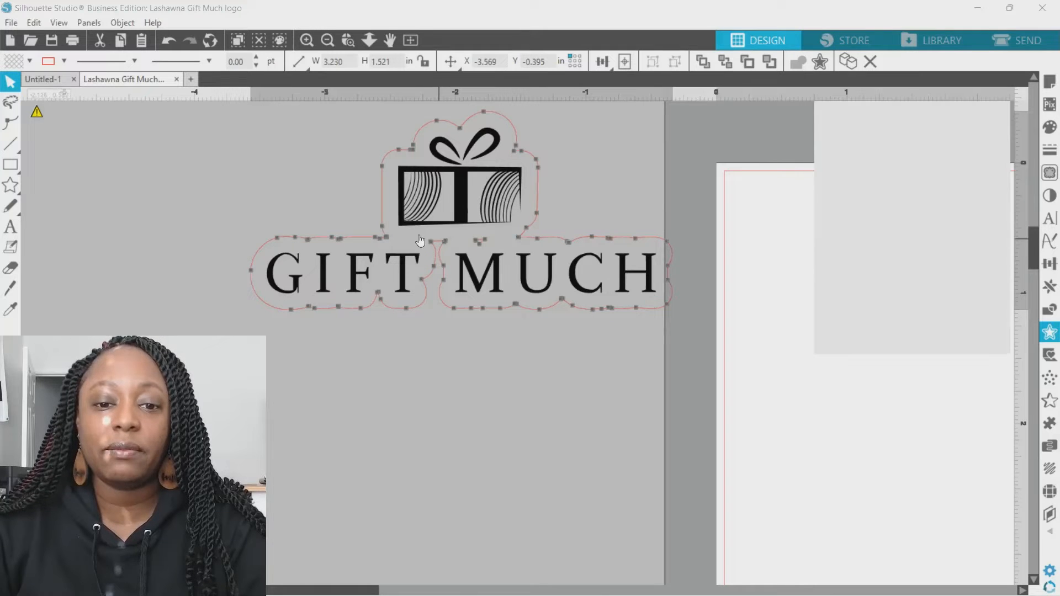
{"action": "left_click_drag", "start_coordinate": [415, 234], "coordinate": [451, 283]}
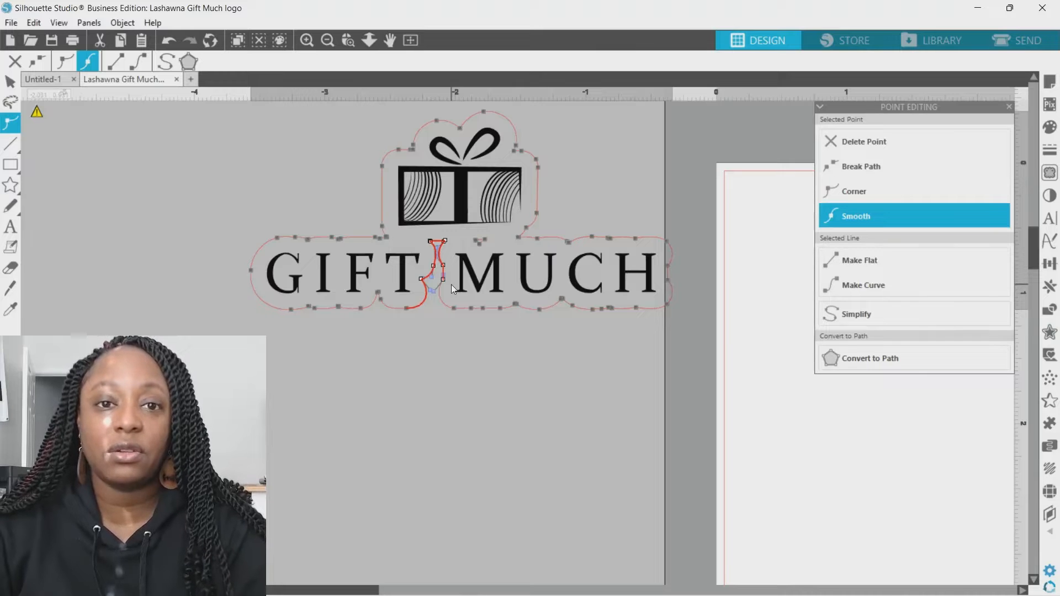
{"action": "key", "text": "Delete"}
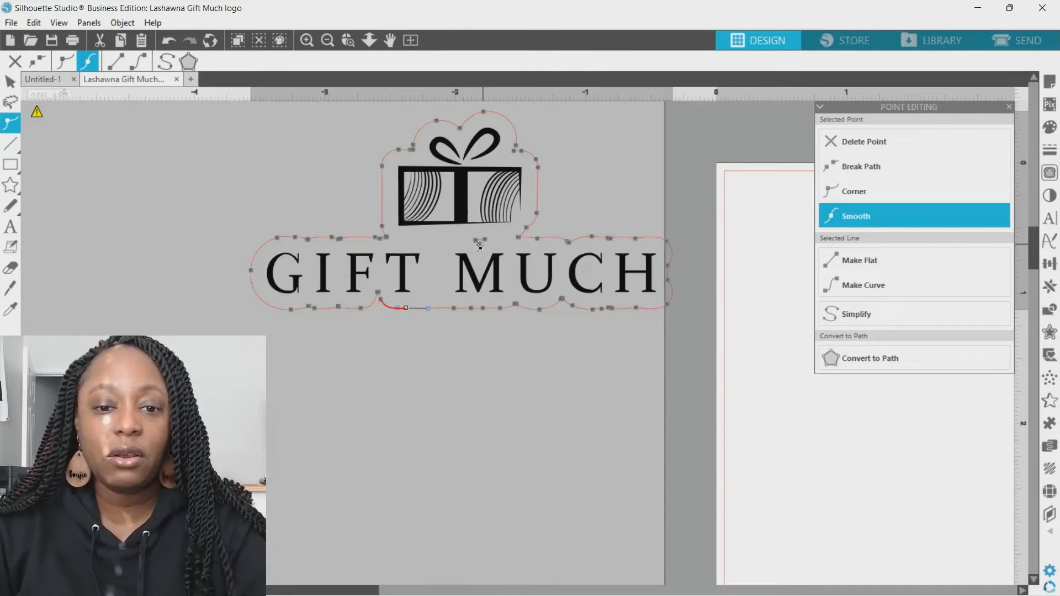
{"action": "left_click", "coordinate": [478, 241]}
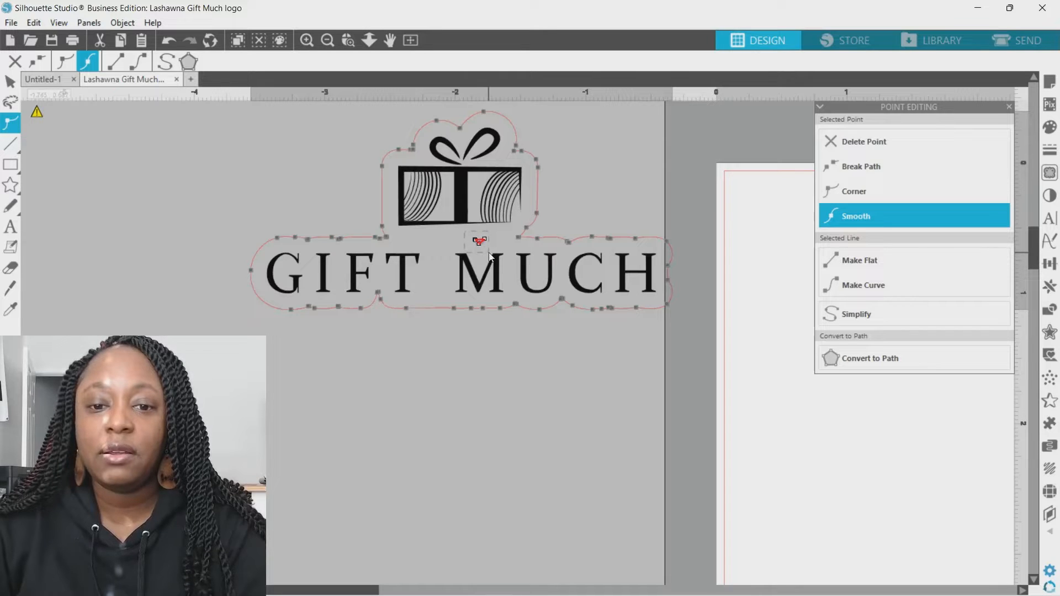
{"action": "left_click", "coordinate": [535, 159]}
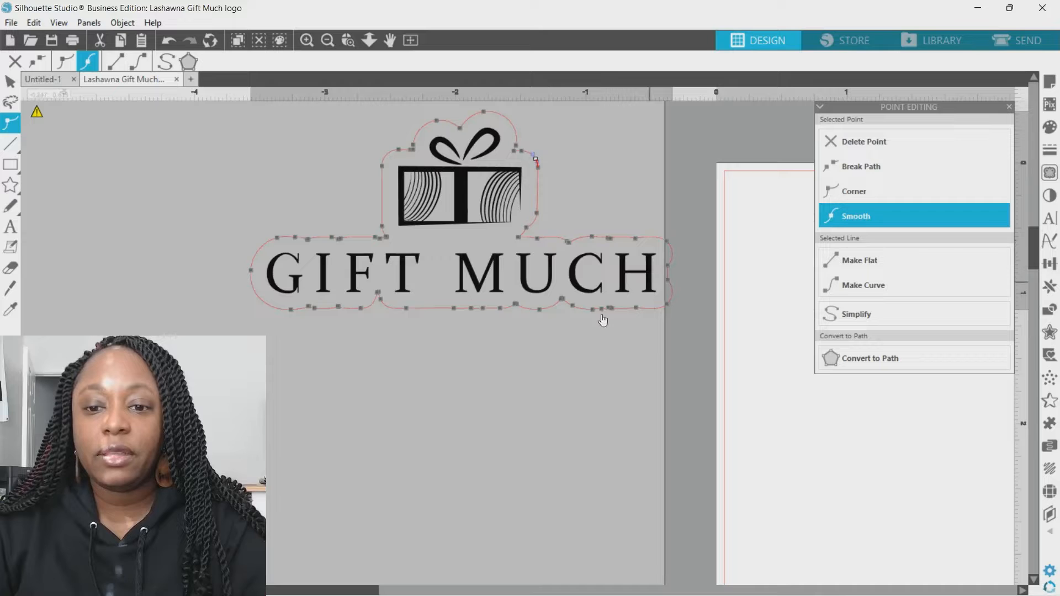
{"action": "left_click", "coordinate": [623, 210]}
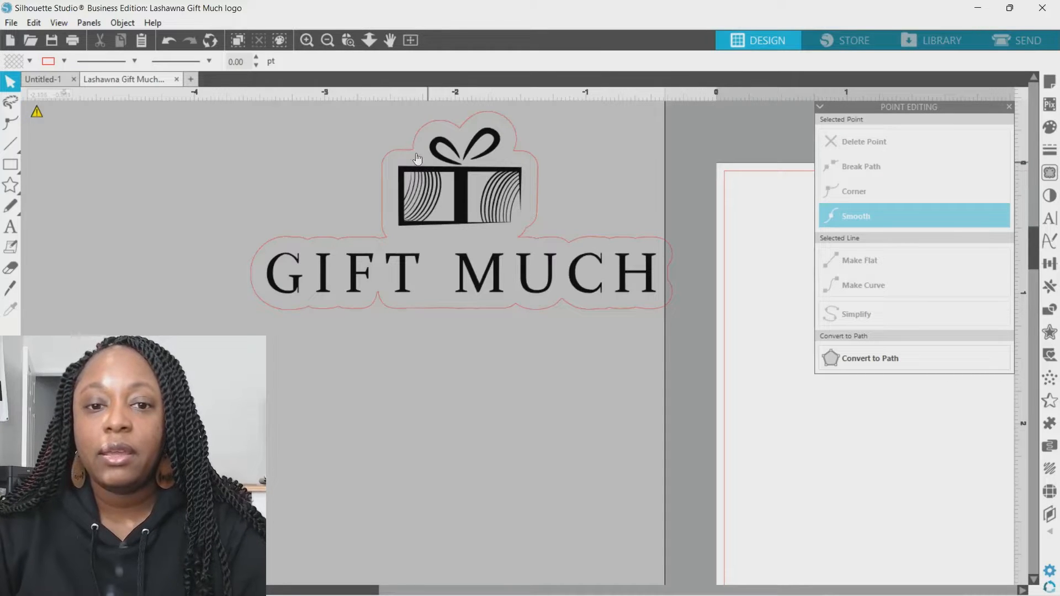
- Group the logo together with its offset outline
{"action": "left_click", "coordinate": [328, 41]}
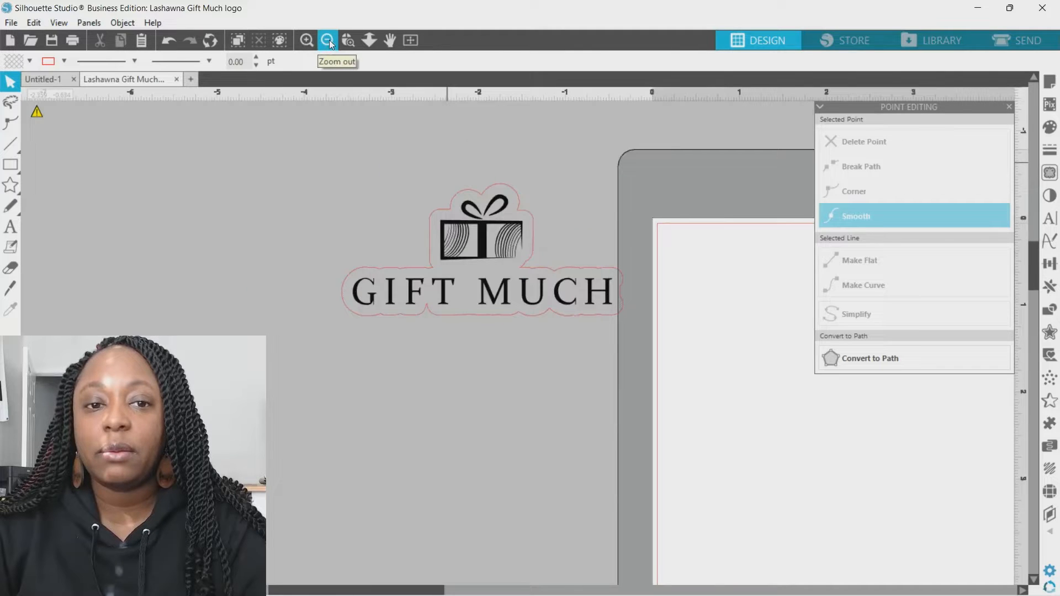
{"action": "left_click", "coordinate": [328, 40]}
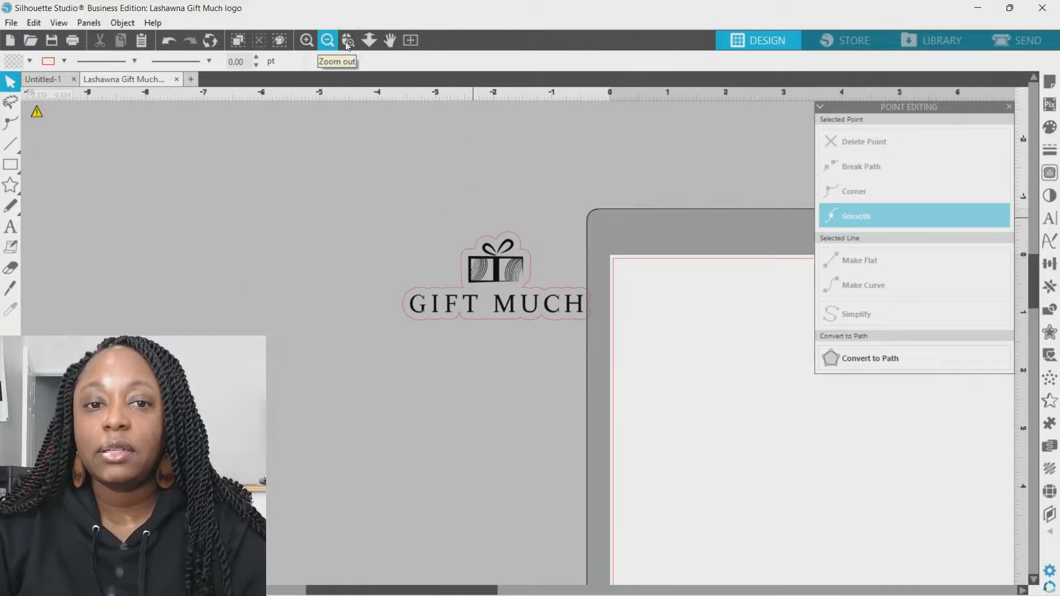
{"action": "left_click_drag", "start_coordinate": [456, 213], "coordinate": [558, 323]}
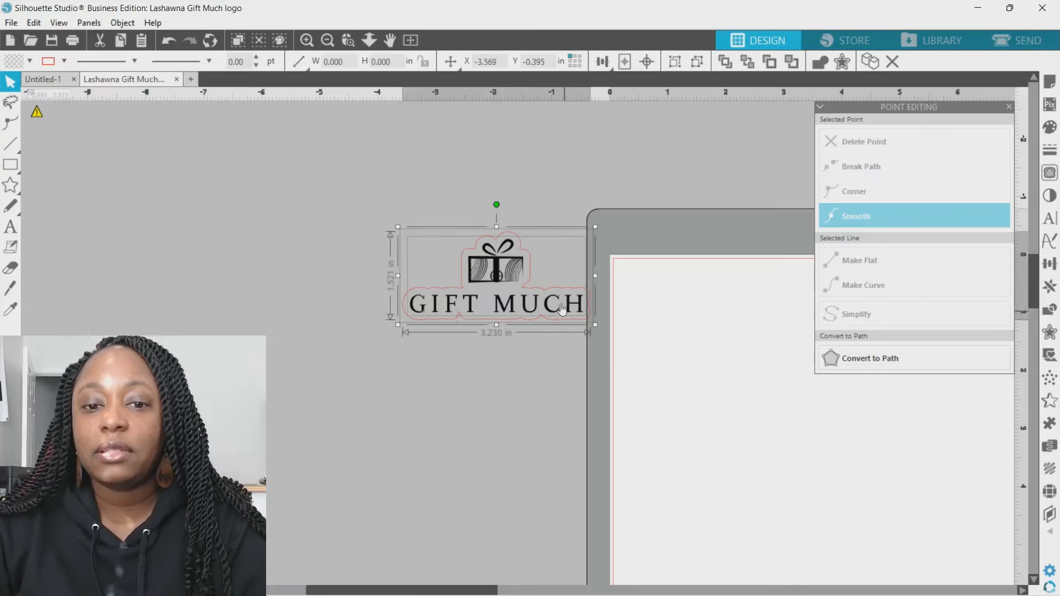
{"action": "right_click", "coordinate": [516, 276]}
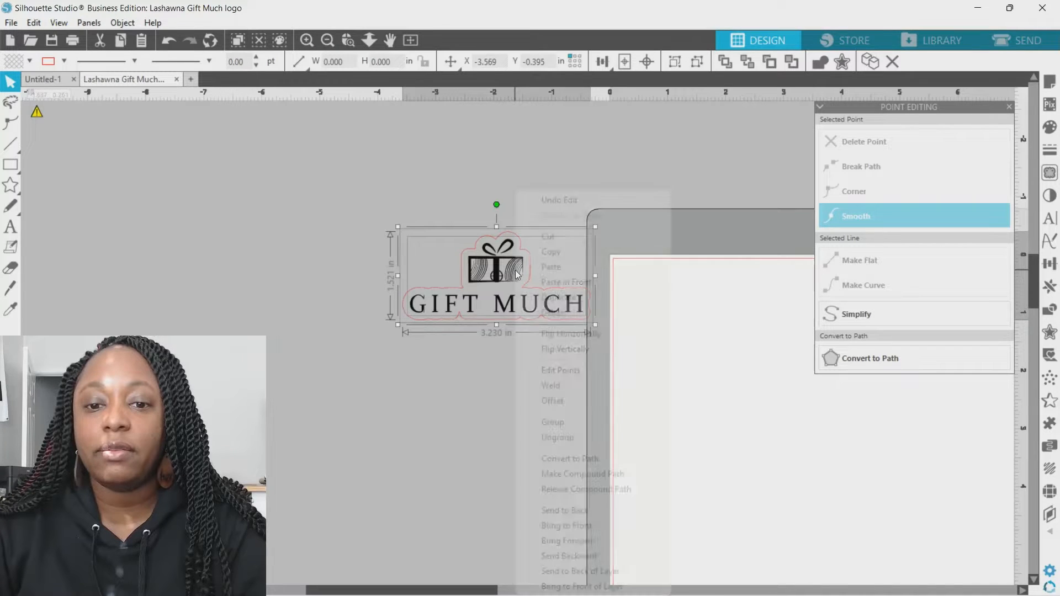
{"action": "left_click", "coordinate": [565, 423]}
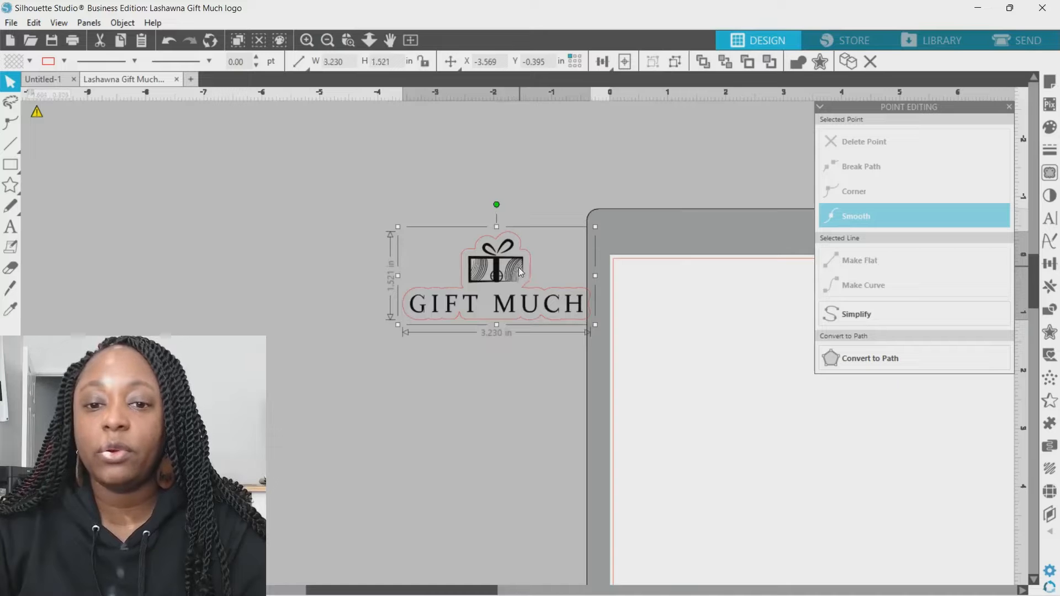
- Move the grouped logo onto the page near its upper-left corner, at about X 0.63 in, Y 0.35 in
{"action": "left_click", "coordinate": [411, 42]}
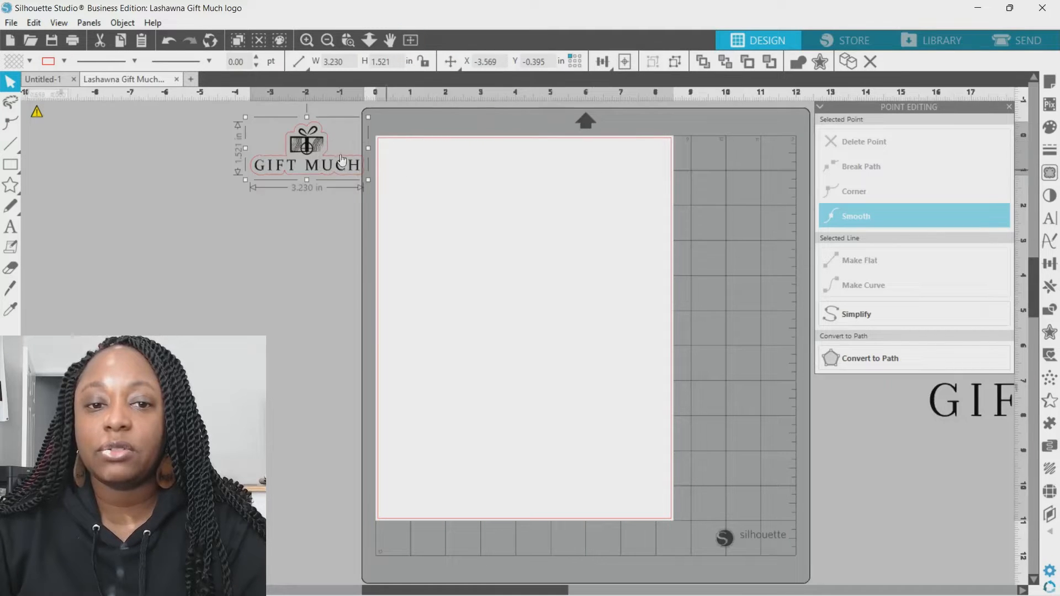
{"action": "left_click", "coordinate": [317, 139]}
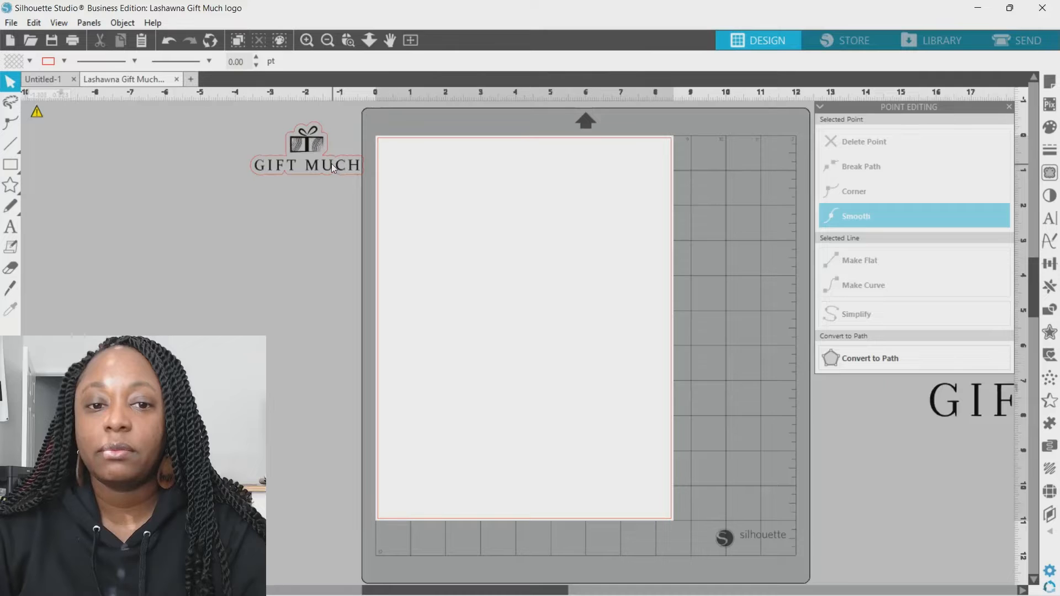
{"action": "mouse_move", "coordinate": [291, 153]}
{"action": "left_mouse_down"}
{"action": "mouse_move", "coordinate": [369, 197]}
{"action": "mouse_move", "coordinate": [434, 186]}
{"action": "left_mouse_up"}
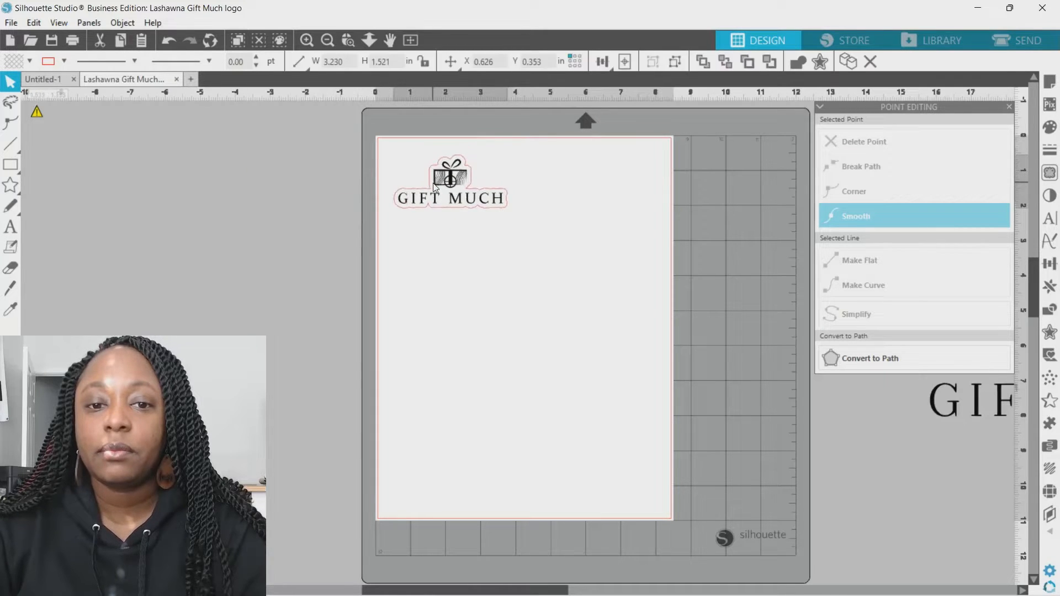
{"action": "key", "text": "Escape"}
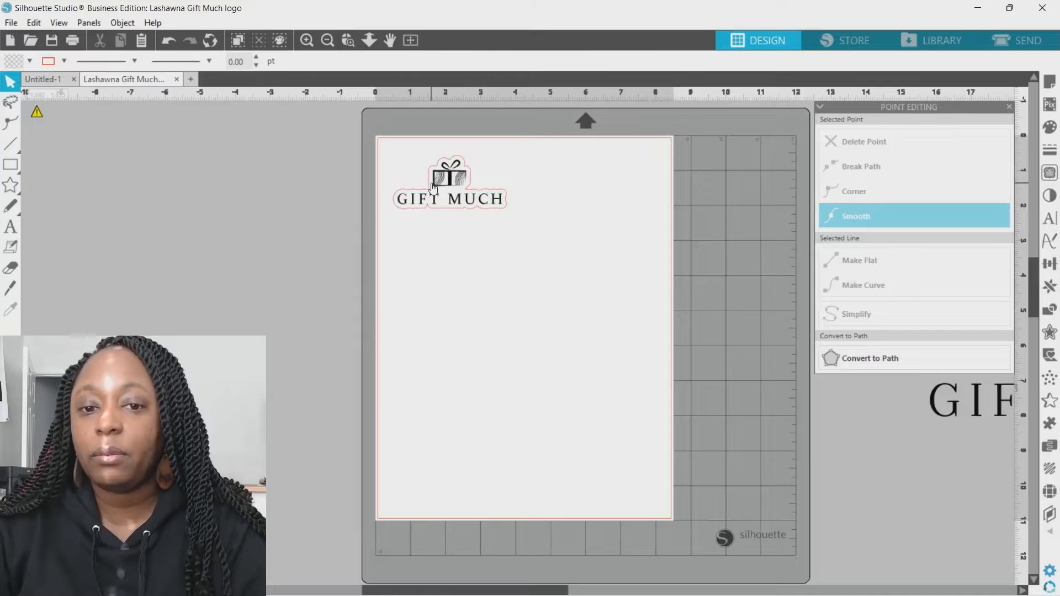
- Turn on the registration marks and reposition the logo inside the cut border at about X 0.84 in, Y 0.79 in
{"action": "left_click", "coordinate": [1049, 84]}
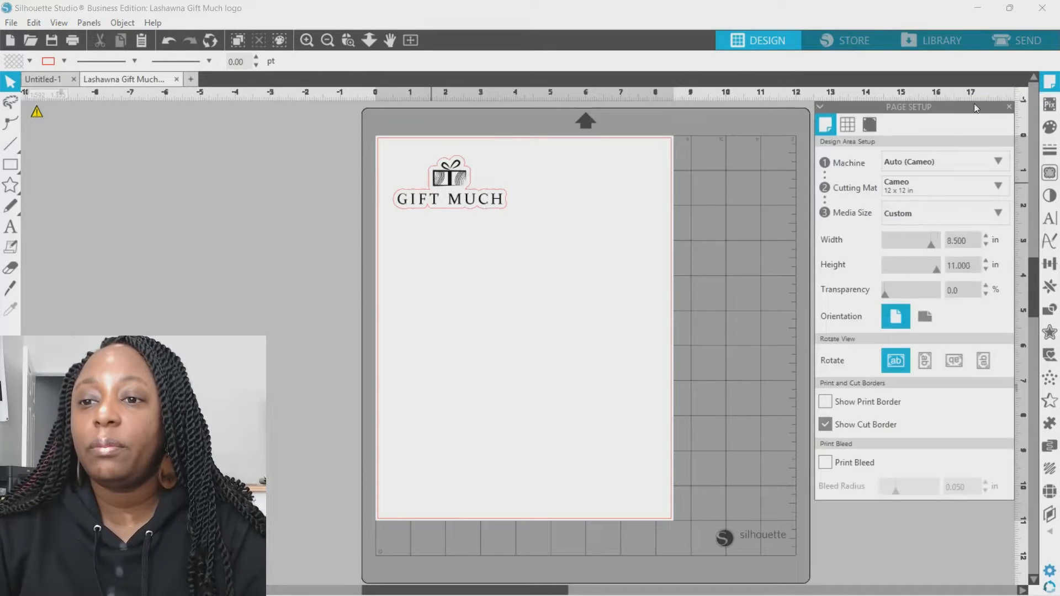
{"action": "left_click", "coordinate": [870, 125]}
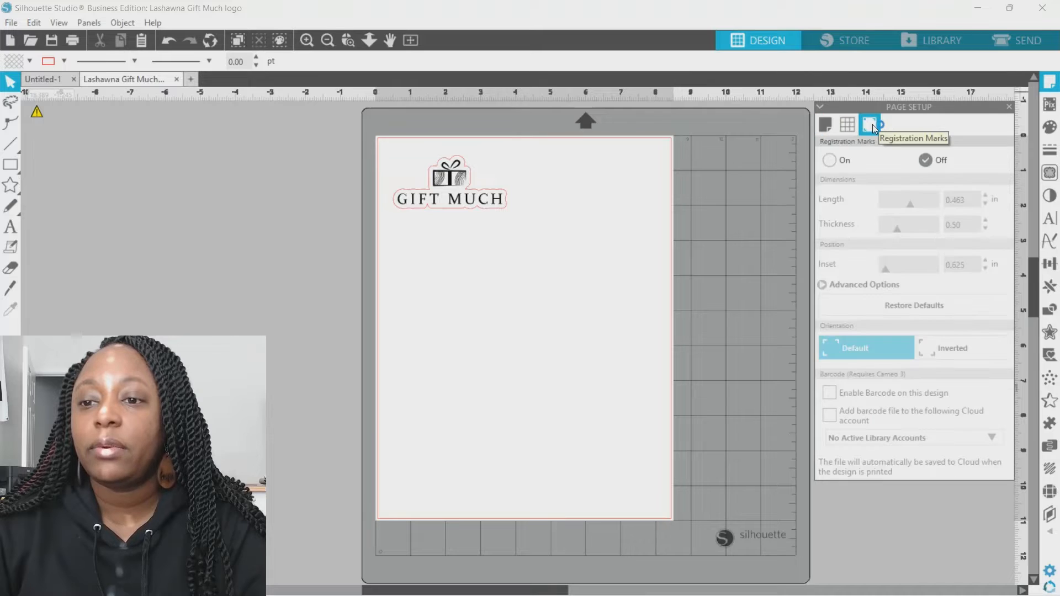
{"action": "left_click", "coordinate": [830, 160]}
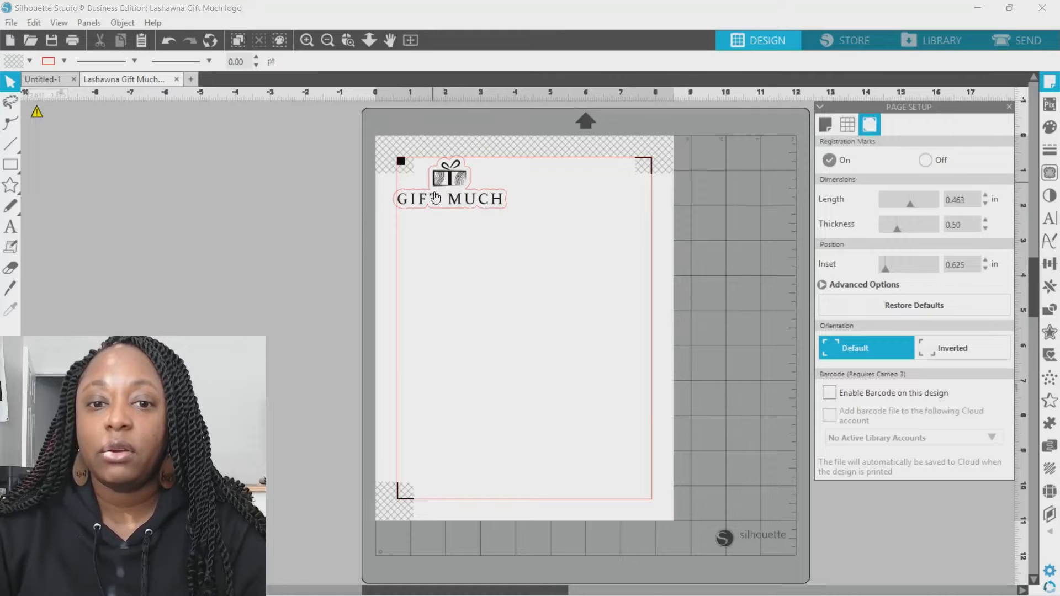
{"action": "left_click_drag", "start_coordinate": [434, 197], "coordinate": [447, 201]}
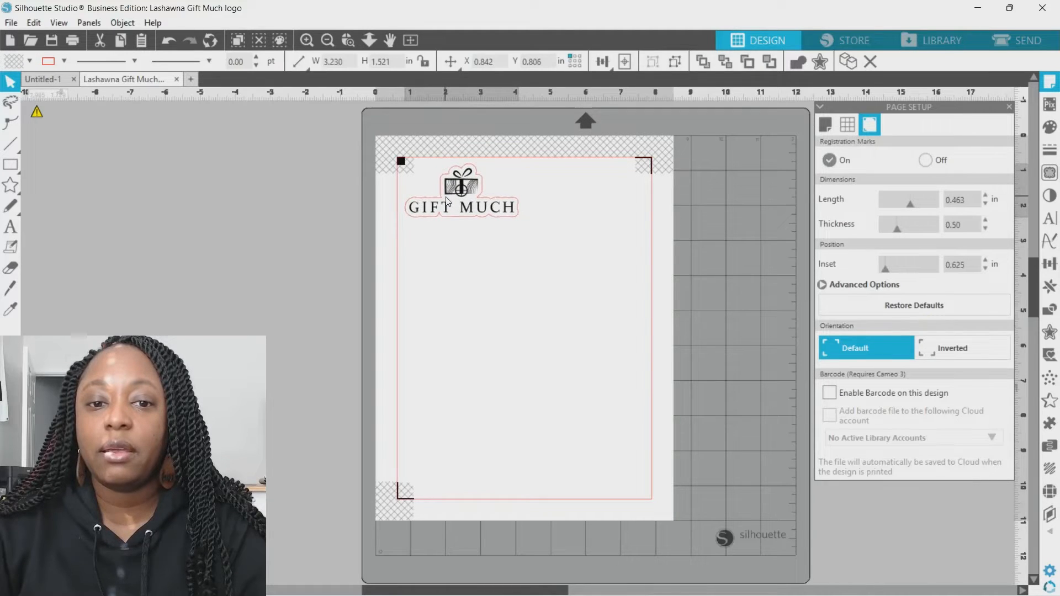
{"action": "left_click", "coordinate": [451, 199]}
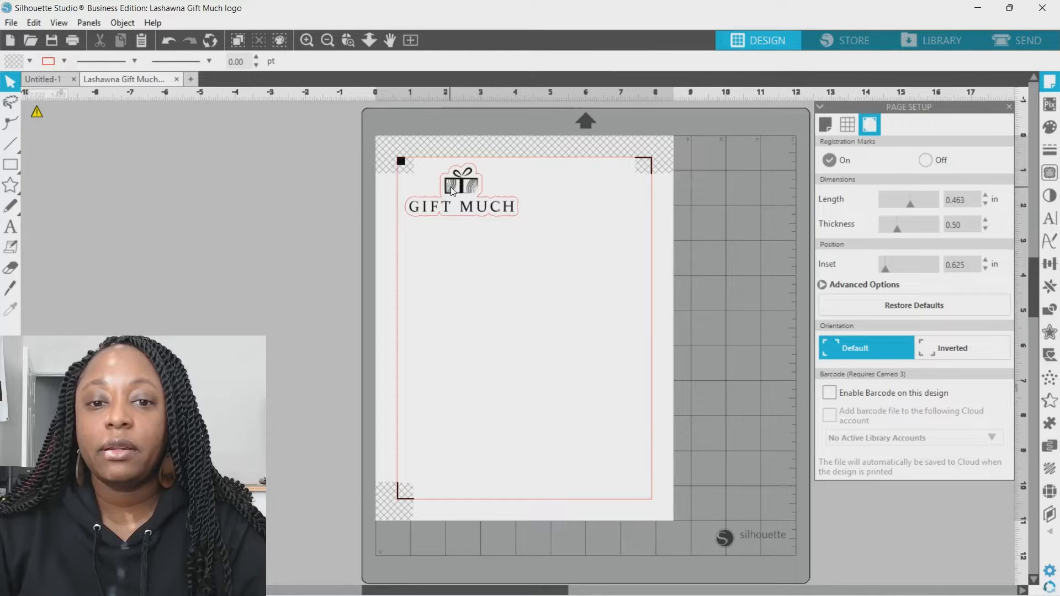
- Duplicate the logo to its right and nudge the copy over to X 4.387 in, leaving a gap between them
{"action": "left_click", "coordinate": [452, 190]}
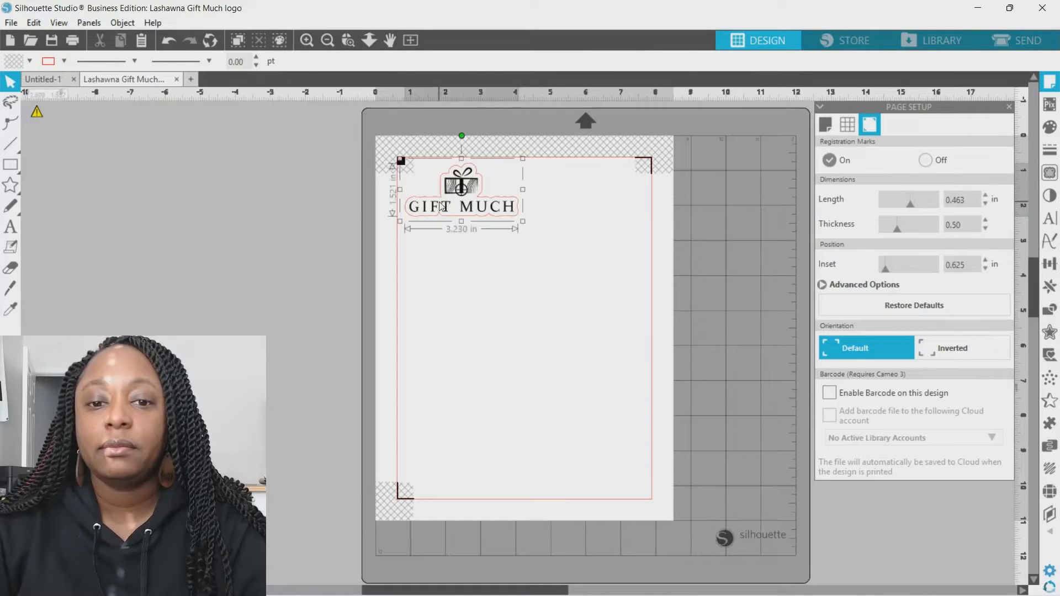
{"action": "left_click", "coordinate": [124, 23]}
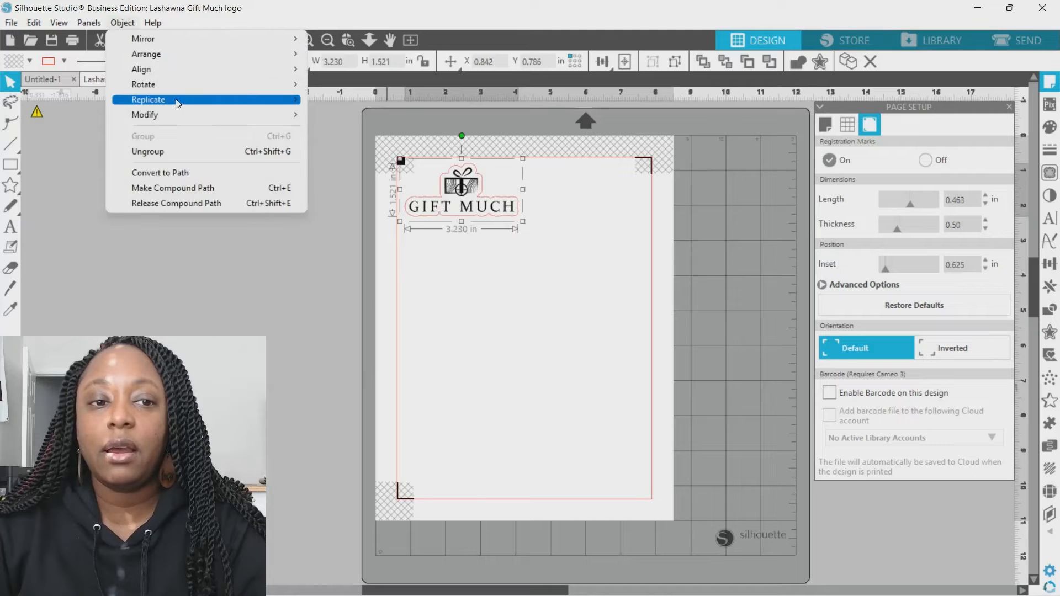
{"action": "mouse_move", "coordinate": [182, 100]}
{"action": "left_click", "coordinate": [352, 114]}
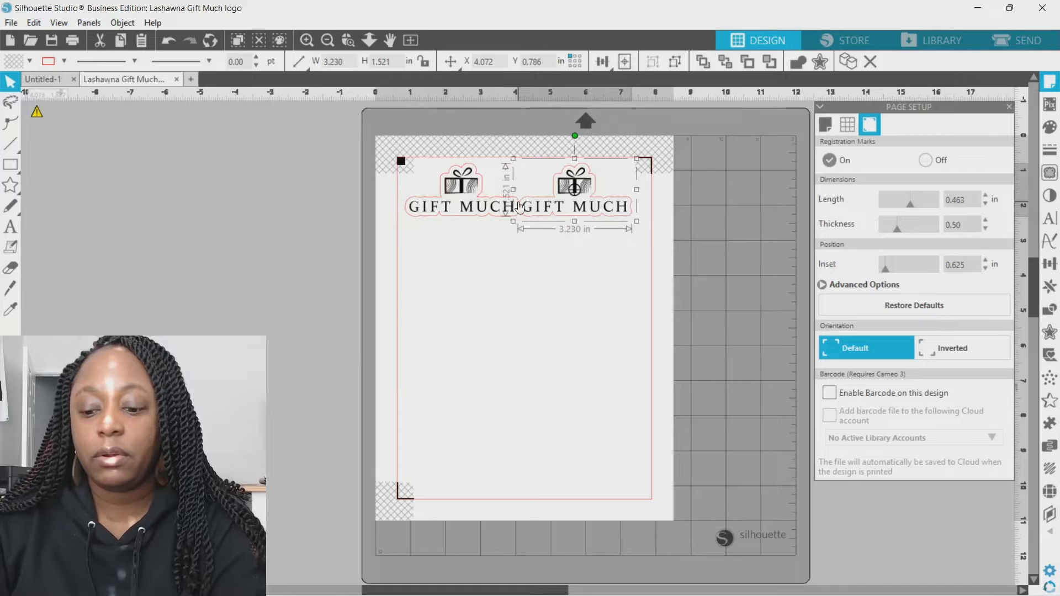
{"action": "key", "text": "Right"}
{"action": "key", "text": "Right"}
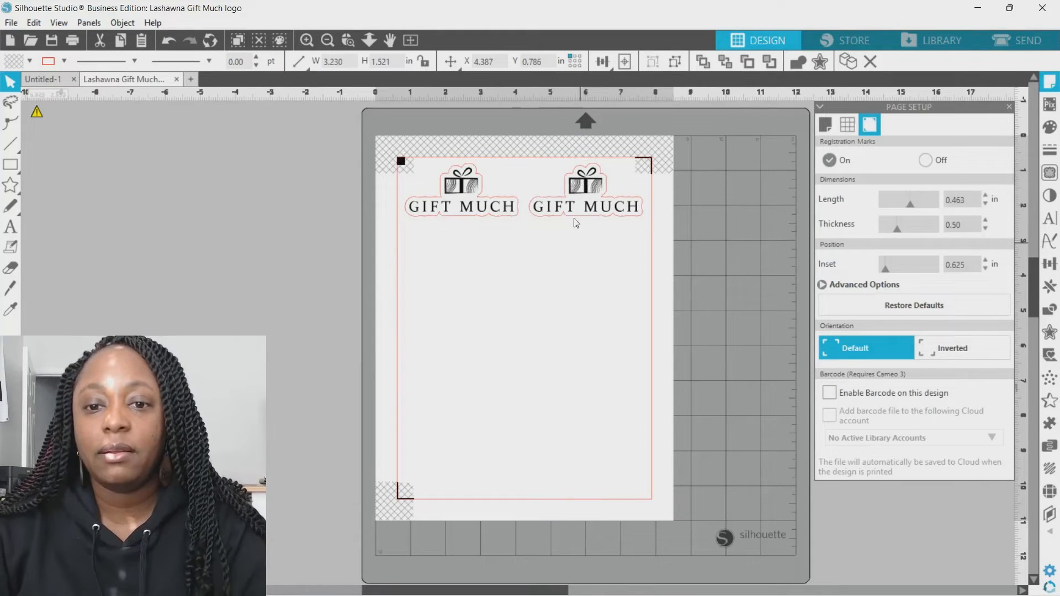
- Select both logos and replicate them downward as a column of four rows
{"action": "left_click", "coordinate": [485, 202], "text": "shift"}
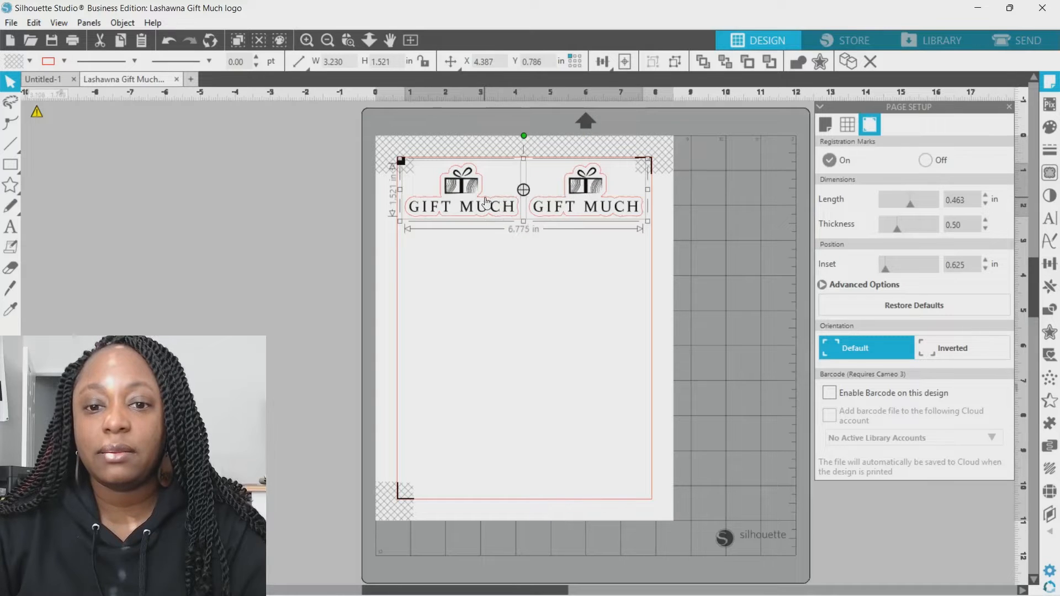
{"action": "left_click", "coordinate": [122, 23]}
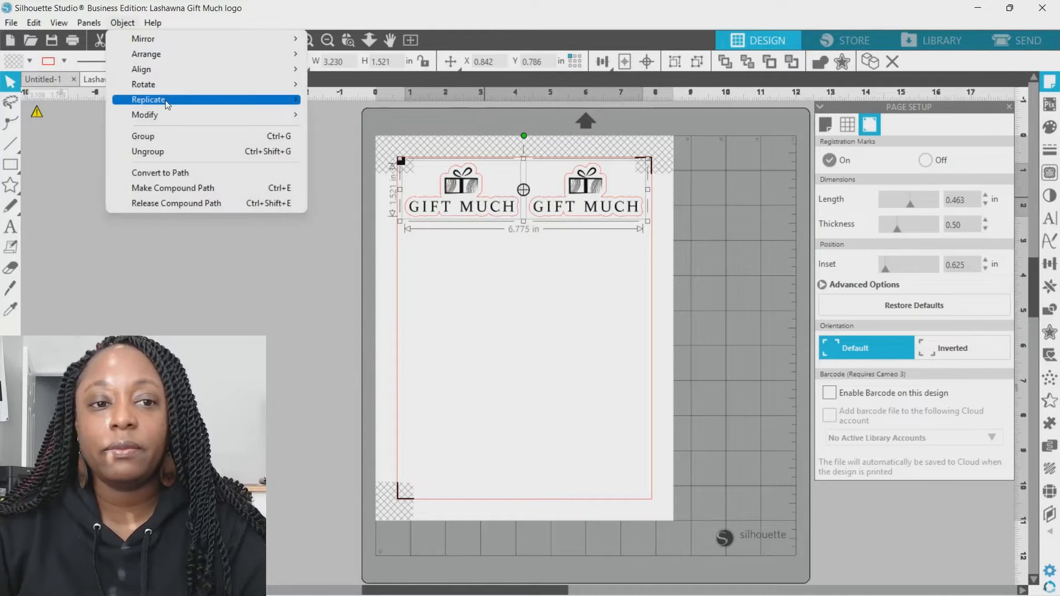
{"action": "mouse_move", "coordinate": [167, 104]}
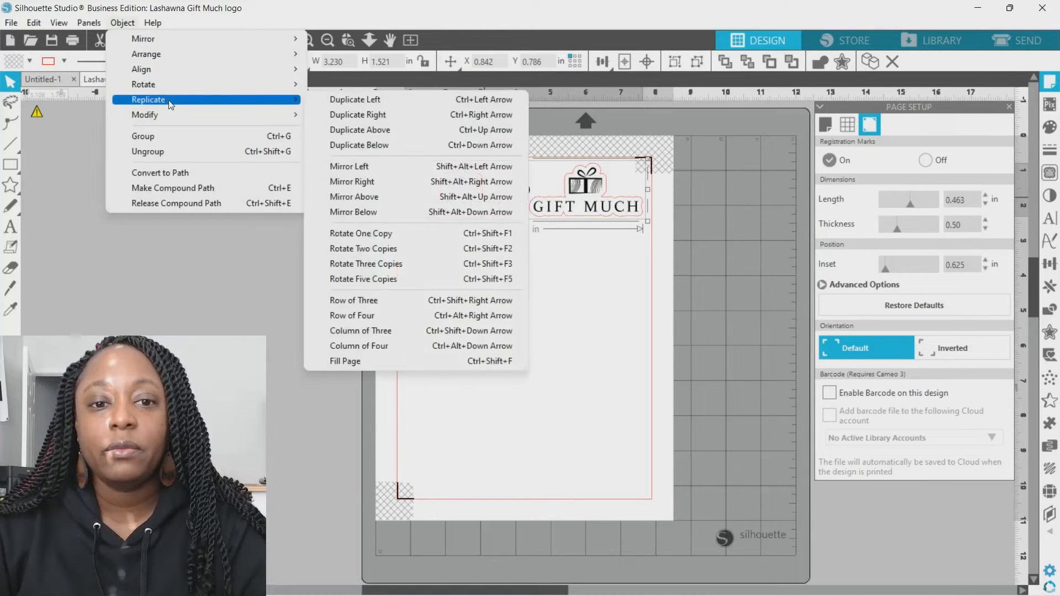
{"action": "left_click", "coordinate": [380, 348]}
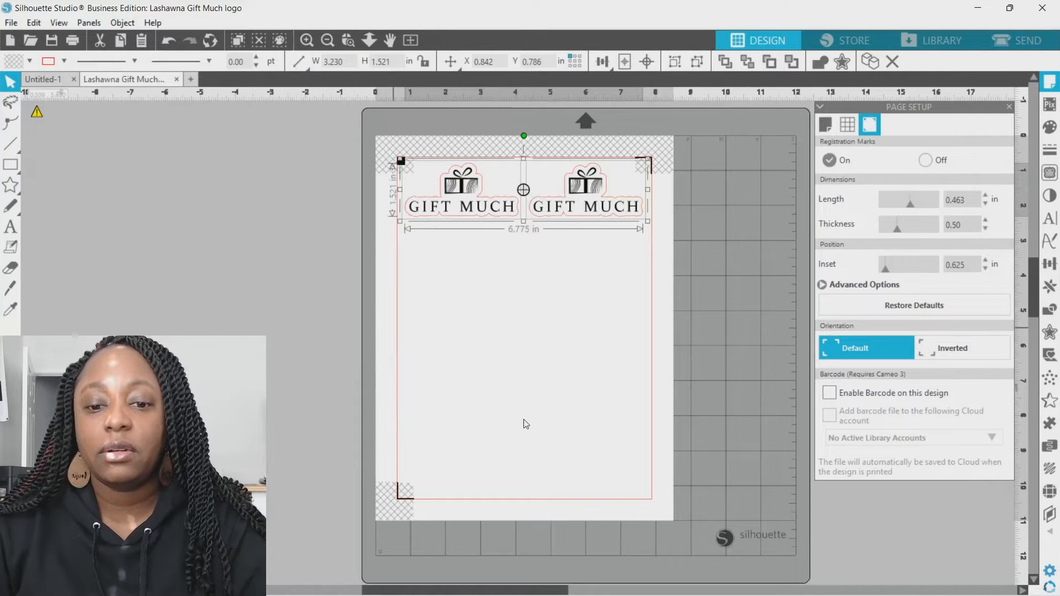
{"action": "key", "text": "ctrl+d"}
{"action": "key", "text": "ctrl+d"}
{"action": "key", "text": "ctrl+d"}
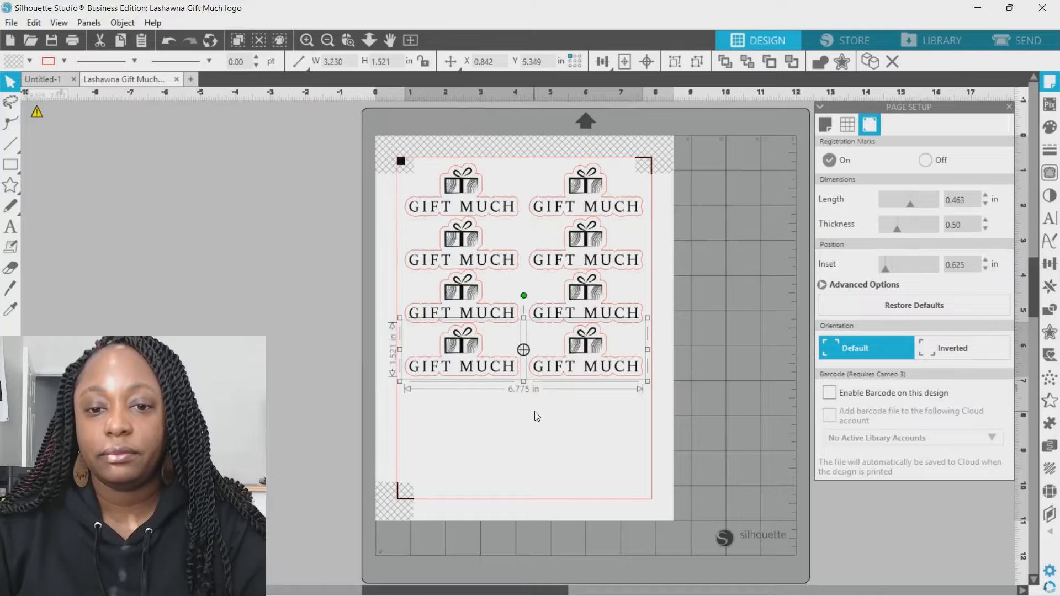
- Space the four logo rows evenly by nudging the lower rows down to Y 2.465, 4.143 and 5.822 in
{"action": "left_click_drag", "start_coordinate": [598, 405], "coordinate": [466, 240]}
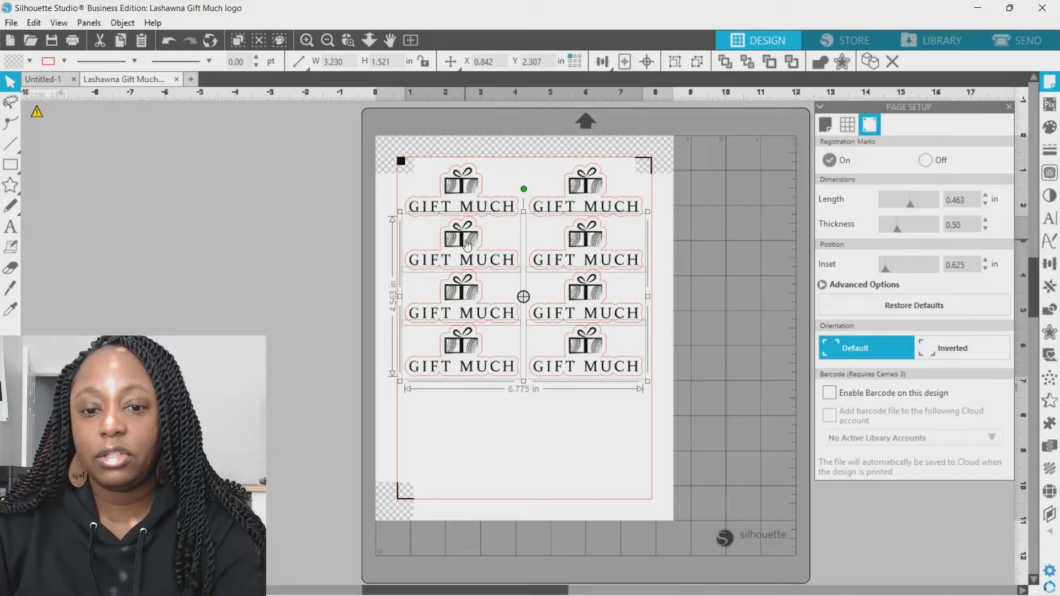
{"action": "key", "text": "Down"}
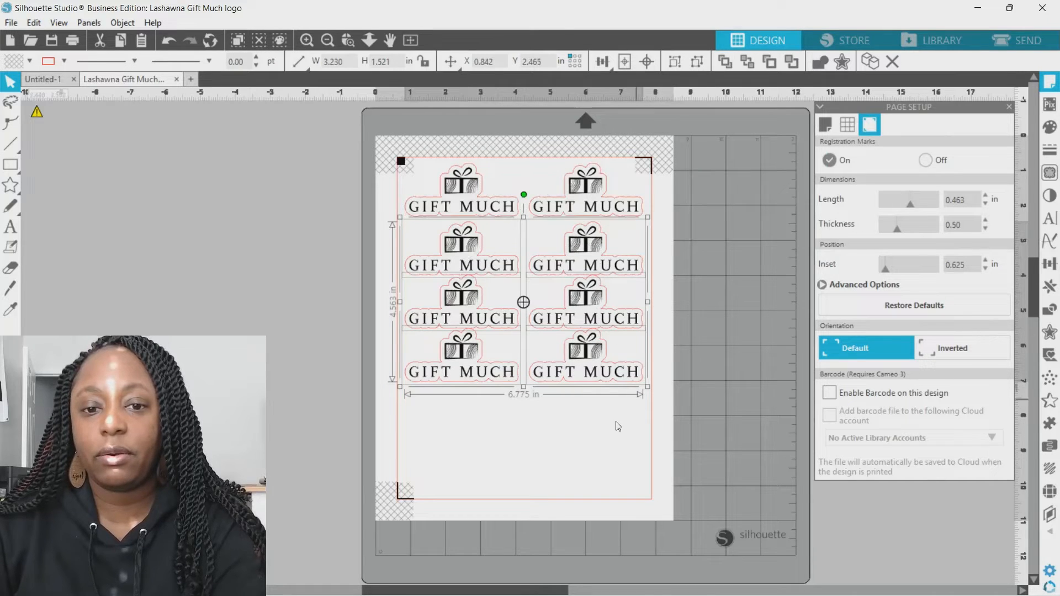
{"action": "left_click_drag", "start_coordinate": [615, 425], "coordinate": [471, 309]}
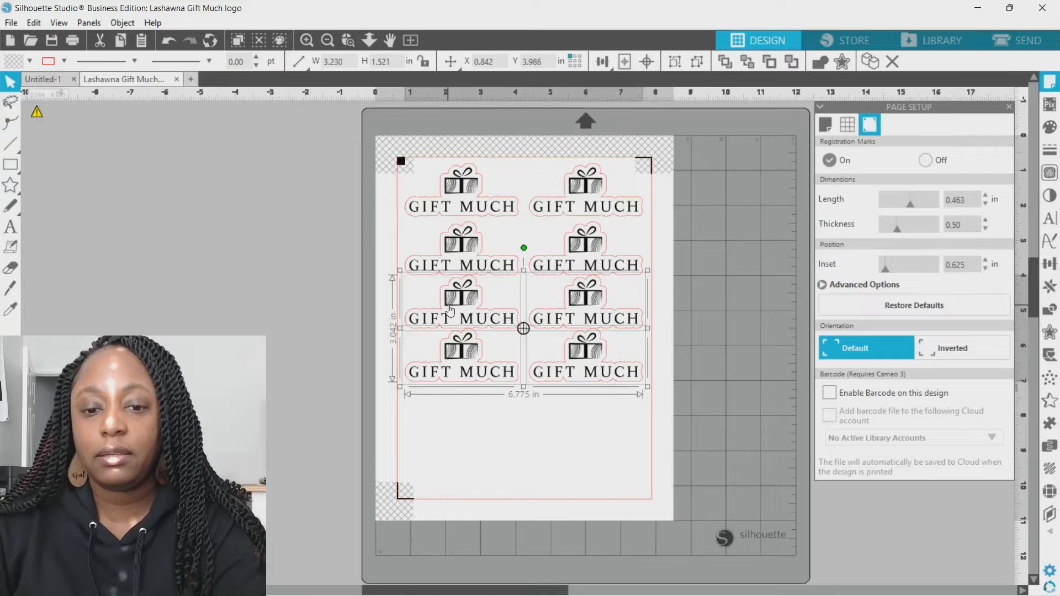
{"action": "key", "text": "Down"}
{"action": "left_click_drag", "start_coordinate": [615, 431], "coordinate": [472, 361]}
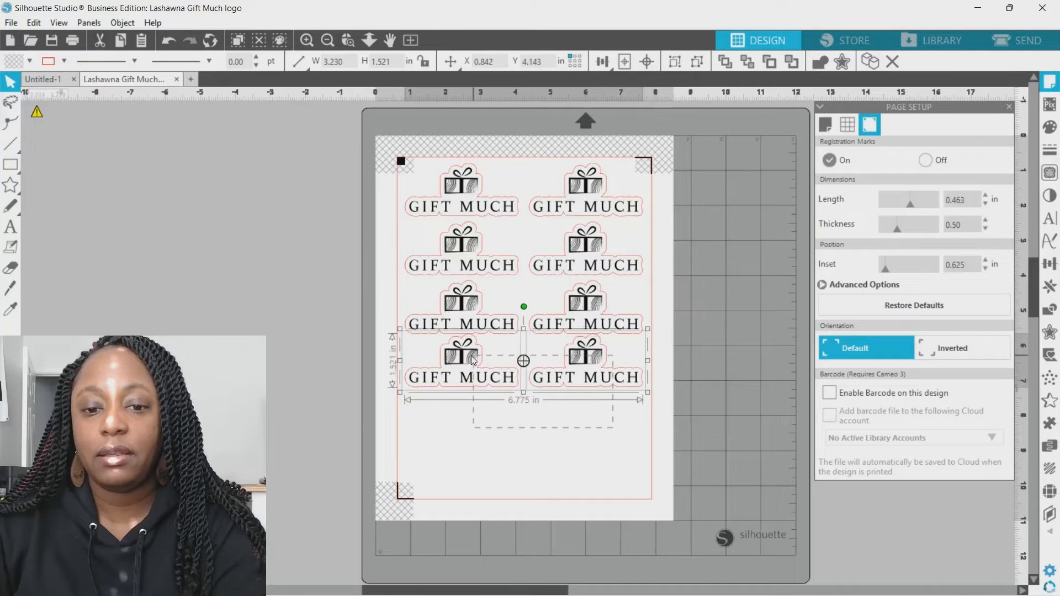
{"action": "key", "text": "Down"}
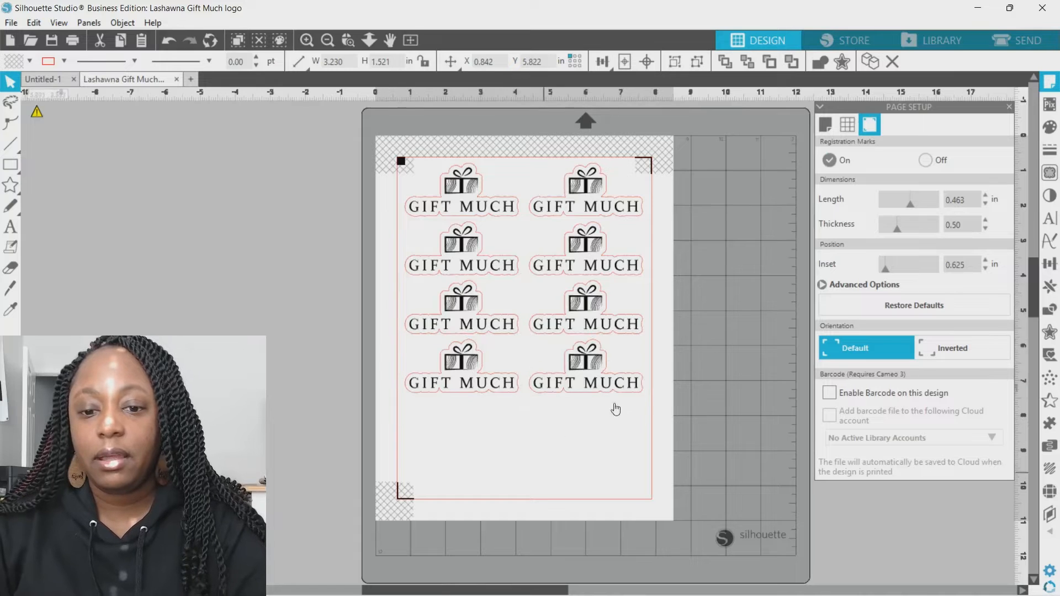
- Duplicate the fourth logo row below itself and nudge the copy down to Y 7.501 in to form a fifth row
{"action": "left_click_drag", "start_coordinate": [440, 366], "coordinate": [440, 365]}
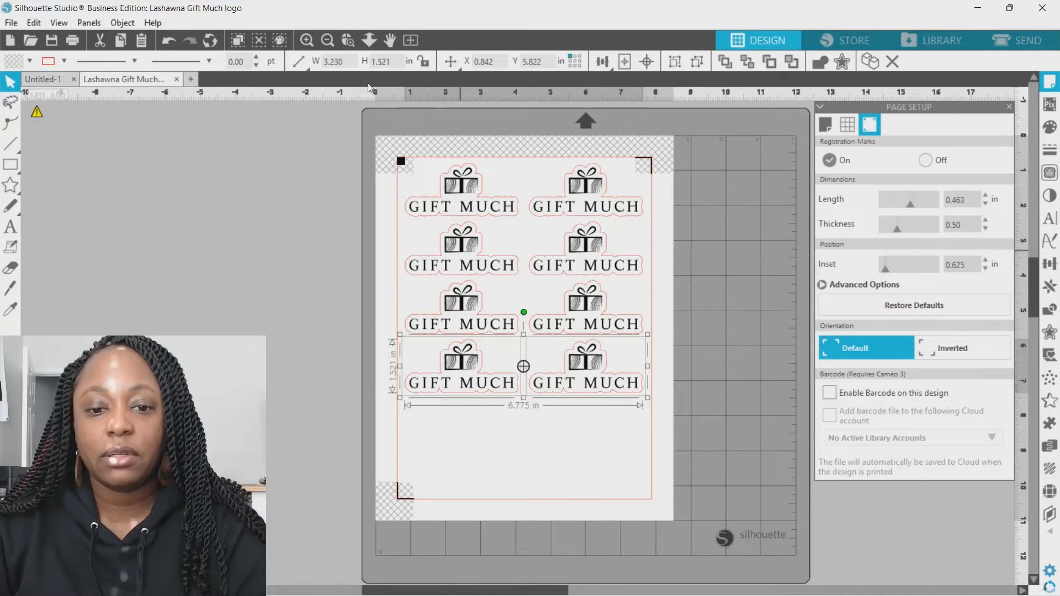
{"action": "left_click", "coordinate": [116, 24]}
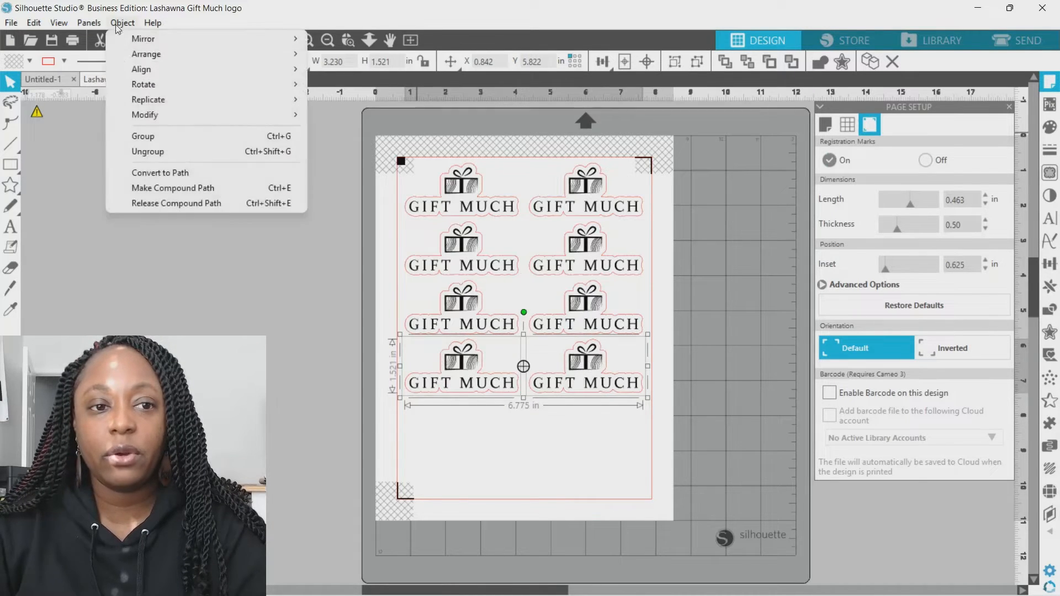
{"action": "mouse_move", "coordinate": [197, 105]}
{"action": "left_click", "coordinate": [353, 143]}
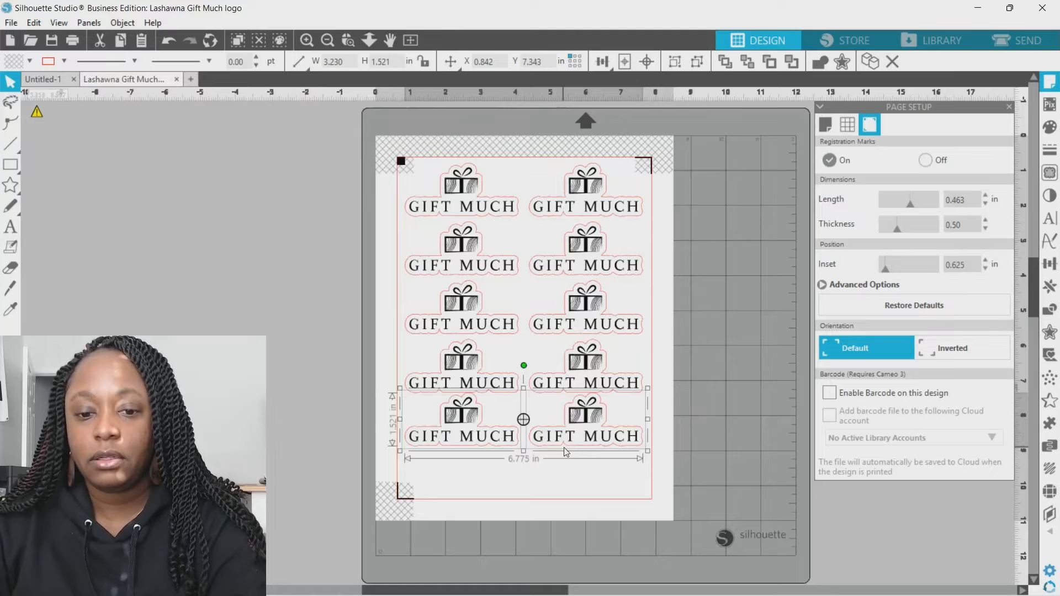
{"action": "left_click_drag", "start_coordinate": [566, 452], "coordinate": [567, 457]}
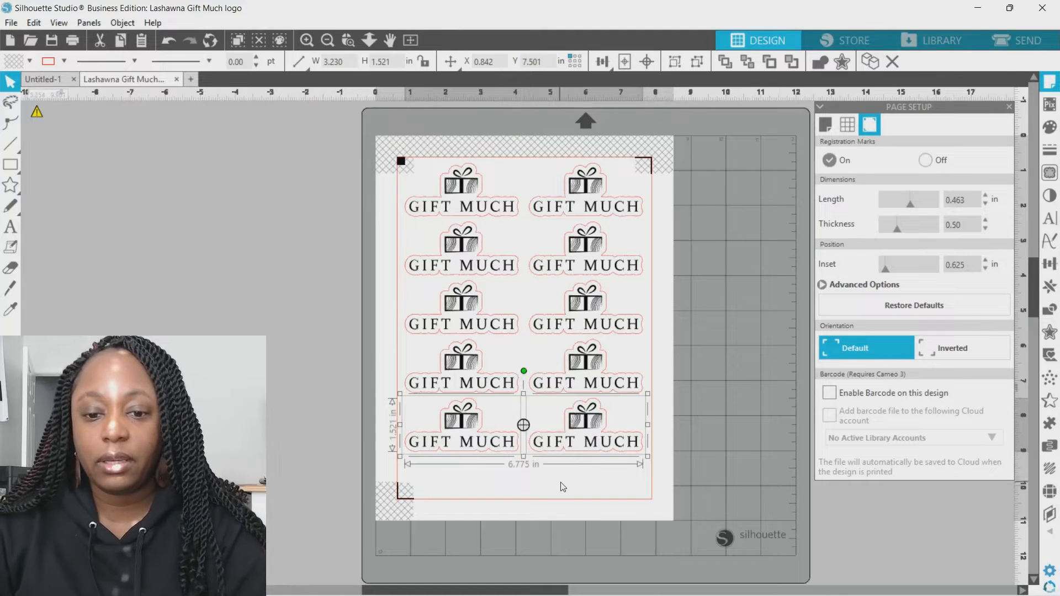
{"action": "left_click", "coordinate": [572, 467]}
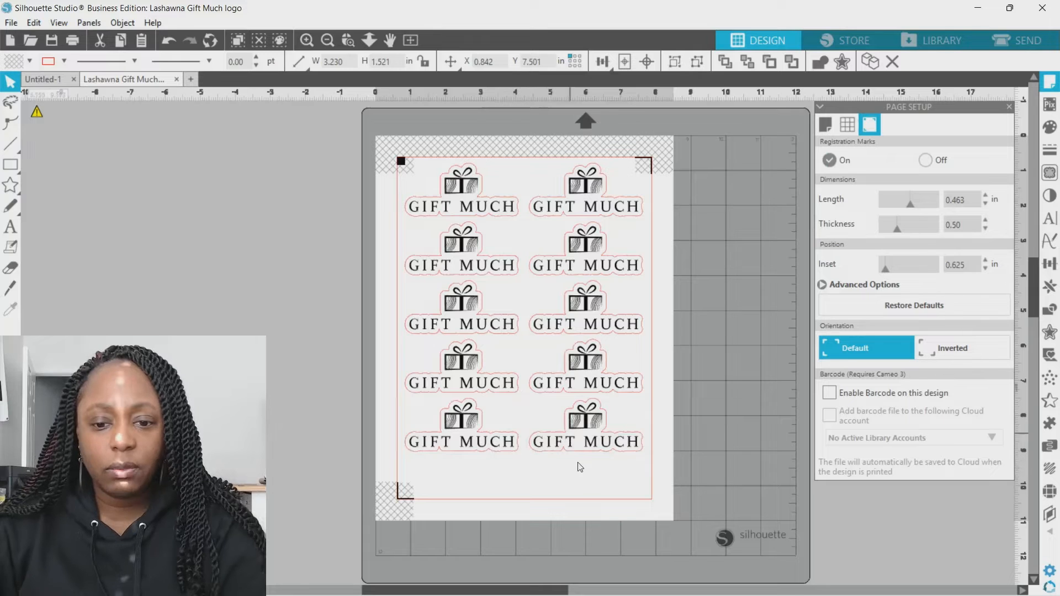
{"action": "left_click", "coordinate": [581, 476]}
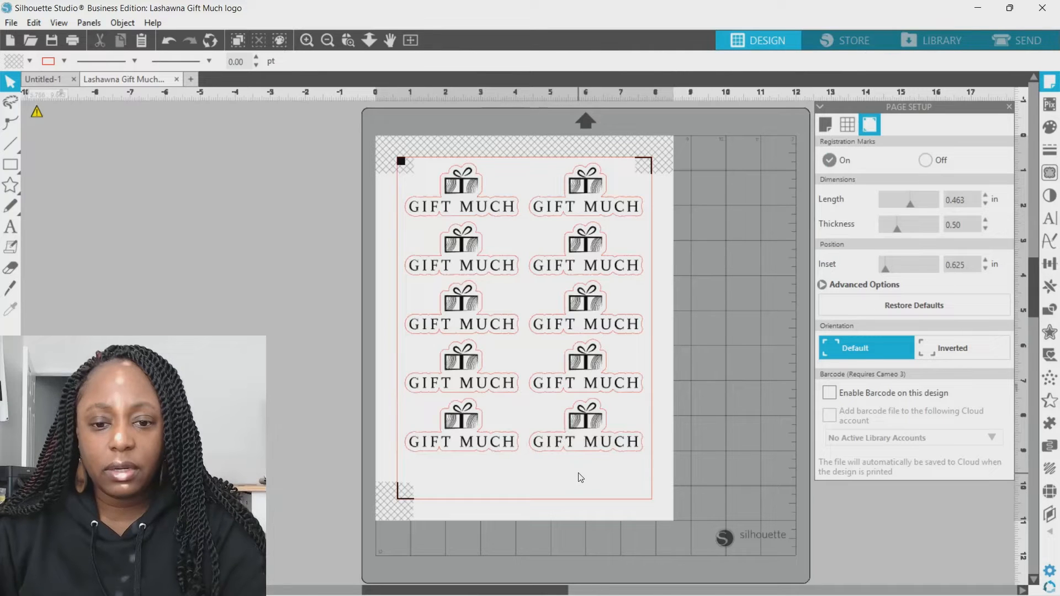
- Try to add a sixth row by duplicating the second column's lowest logo below itself, and delete the copy
{"action": "left_click", "coordinate": [585, 427]}
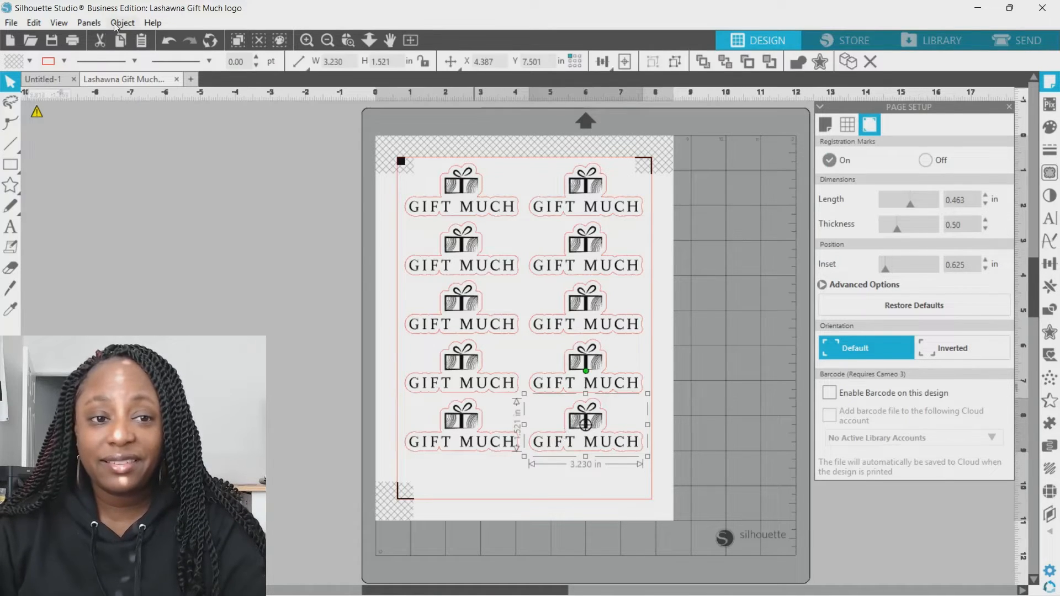
{"action": "left_click", "coordinate": [115, 25]}
{"action": "mouse_move", "coordinate": [264, 97]}
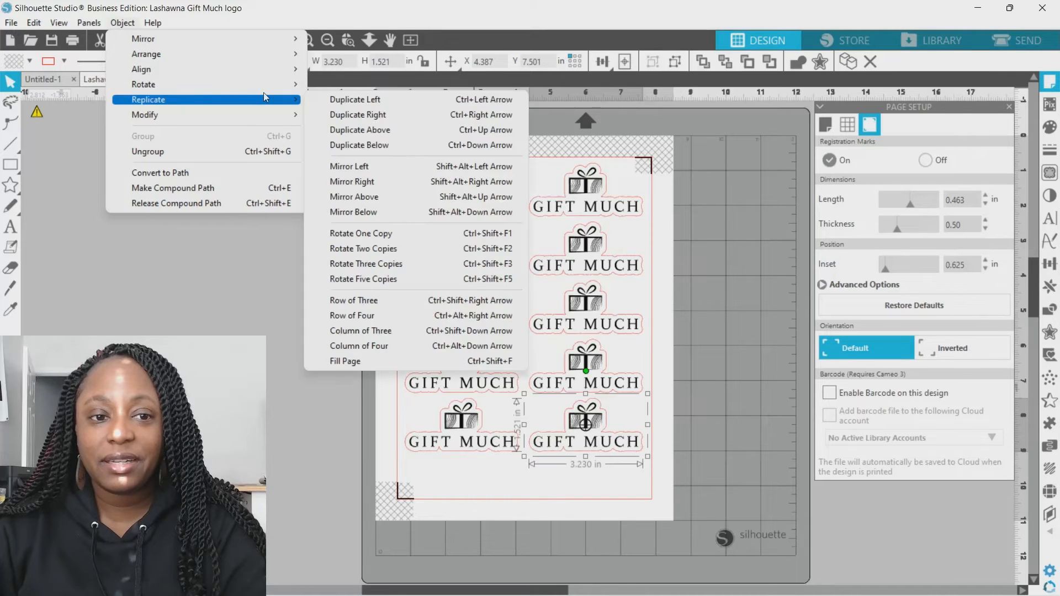
{"action": "left_click", "coordinate": [370, 142]}
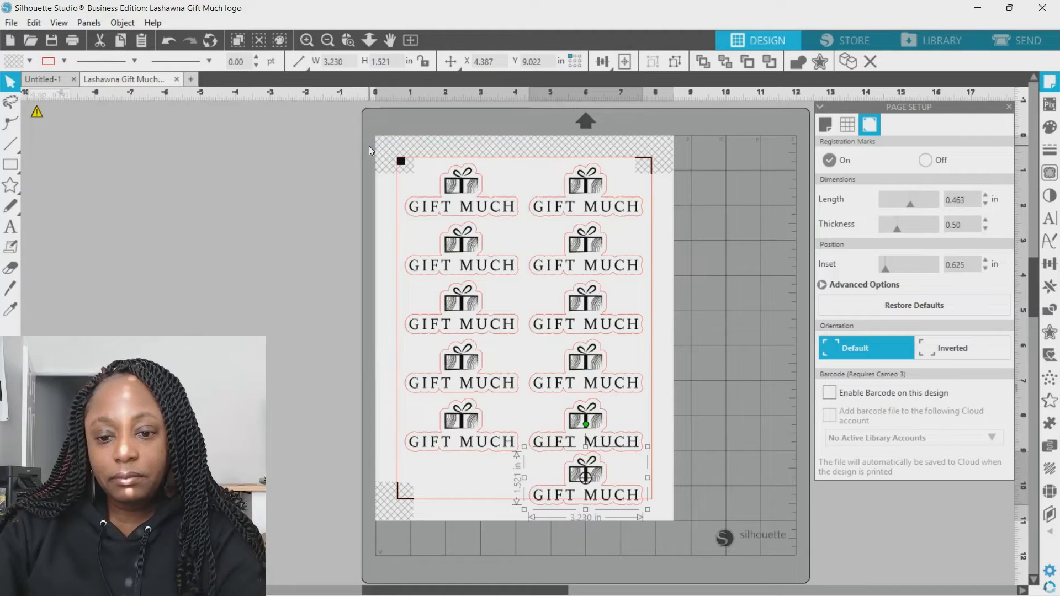
{"action": "key", "text": "Delete"}
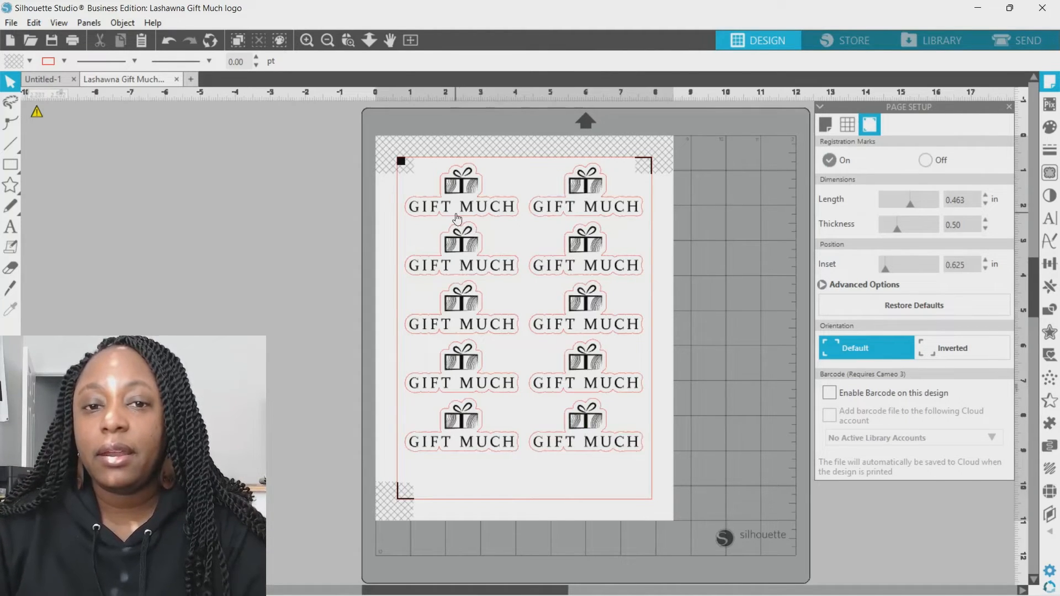
{"action": "left_click", "coordinate": [594, 204]}
{"action": "left_click", "coordinate": [554, 192]}
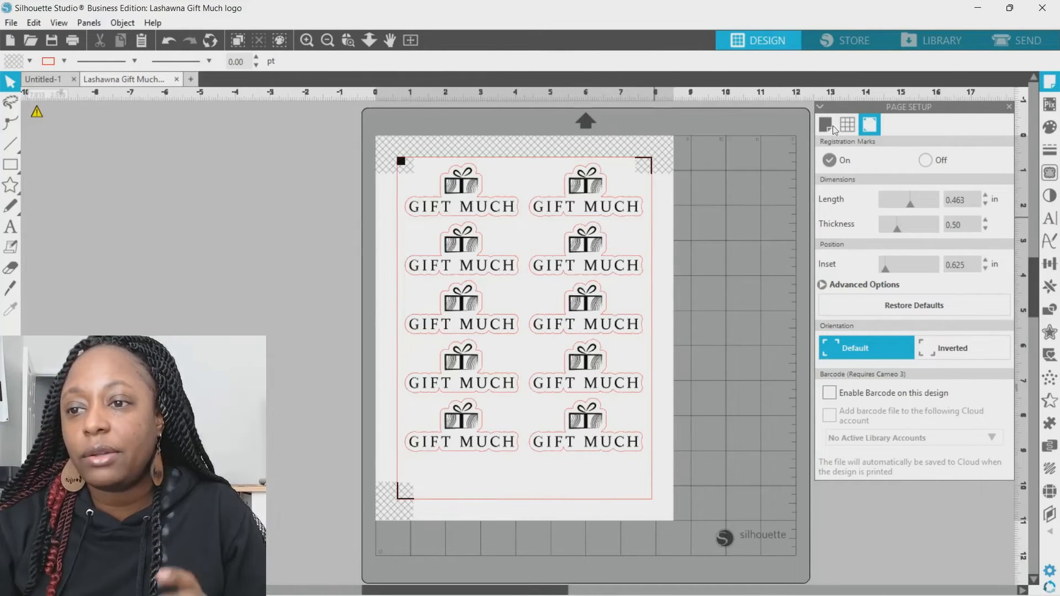
- Go to the cut send setup and assign Cut Edge to the logo stickers
{"action": "left_click", "coordinate": [1009, 37]}
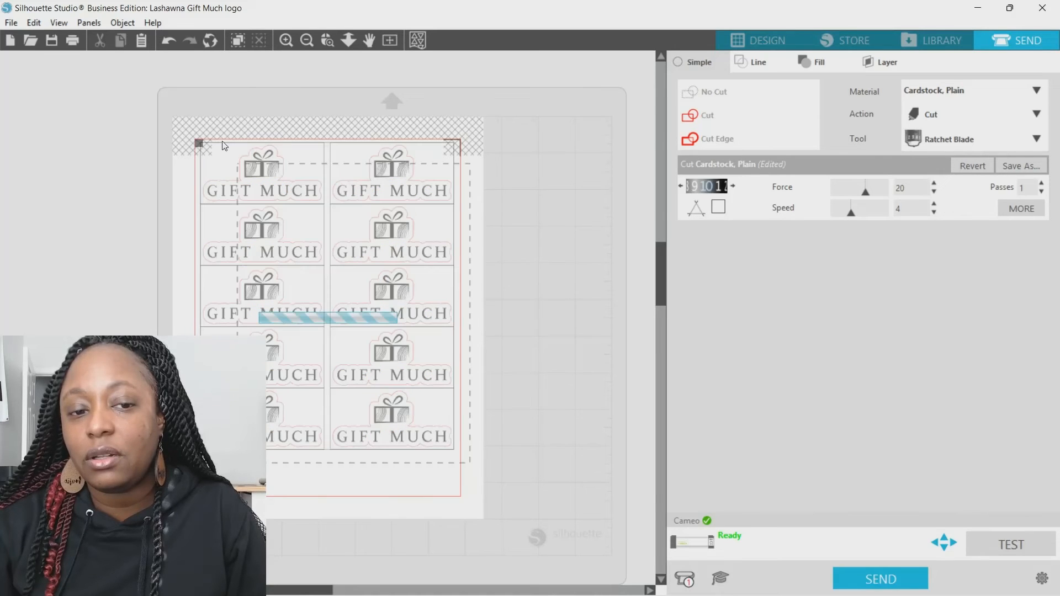
{"action": "left_click", "coordinate": [720, 140]}
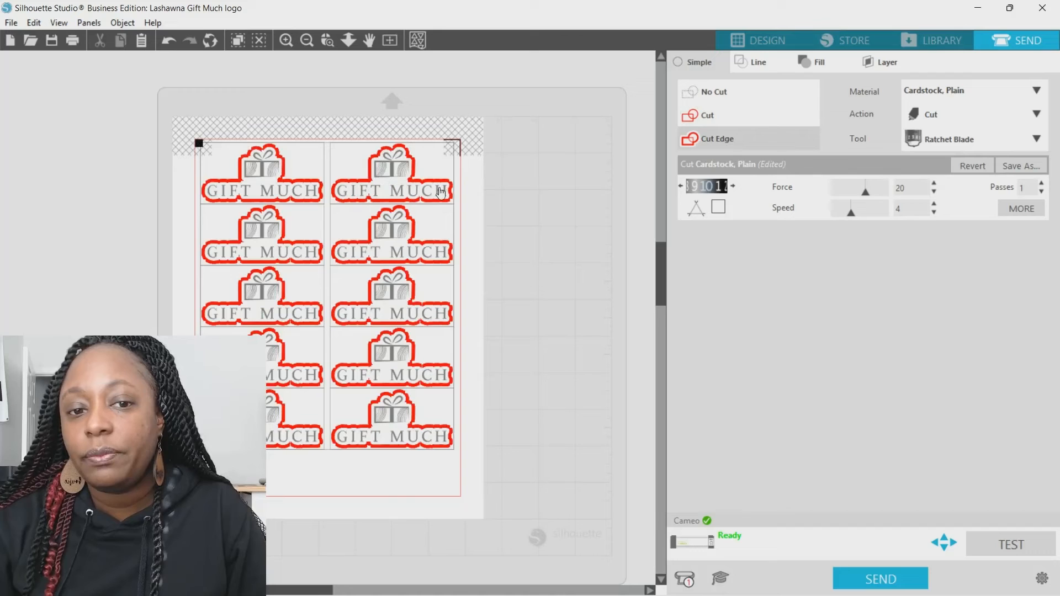
- Lower the Ratchet Blade depth to 5 and set the cutting force to 14 for Cardstock, Plain
{"action": "left_click", "coordinate": [681, 187]}
{"action": "left_click", "coordinate": [680, 187]}
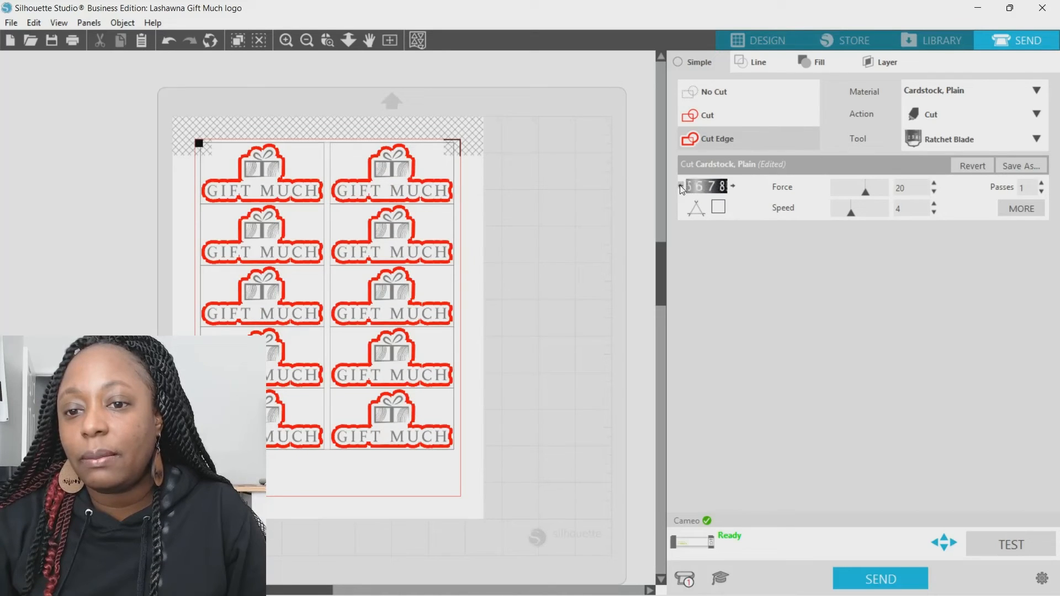
{"action": "left_click", "coordinate": [680, 187]}
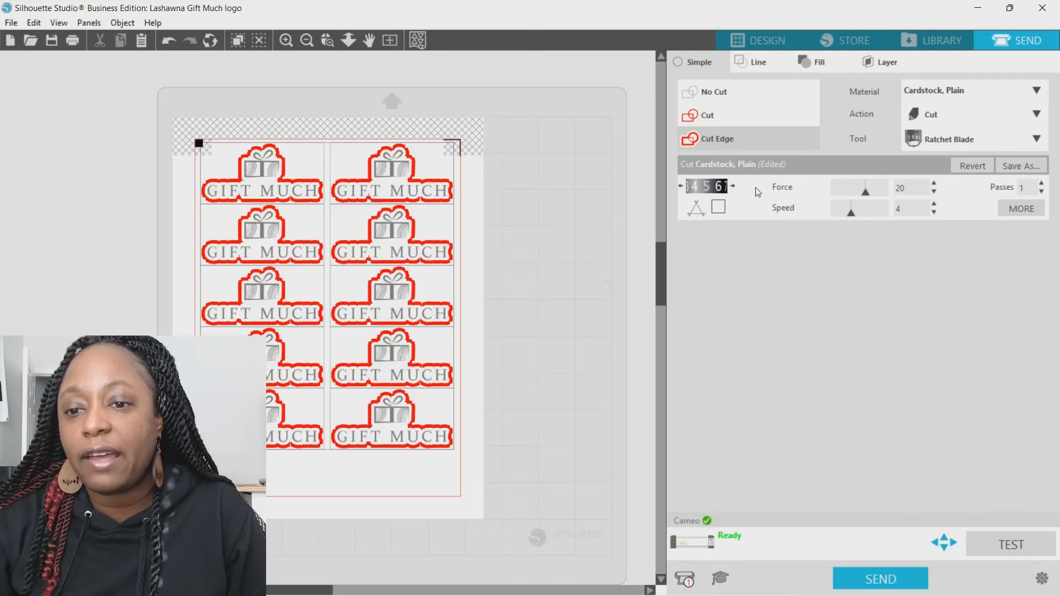
{"action": "left_click_drag", "start_coordinate": [864, 196], "coordinate": [857, 198]}
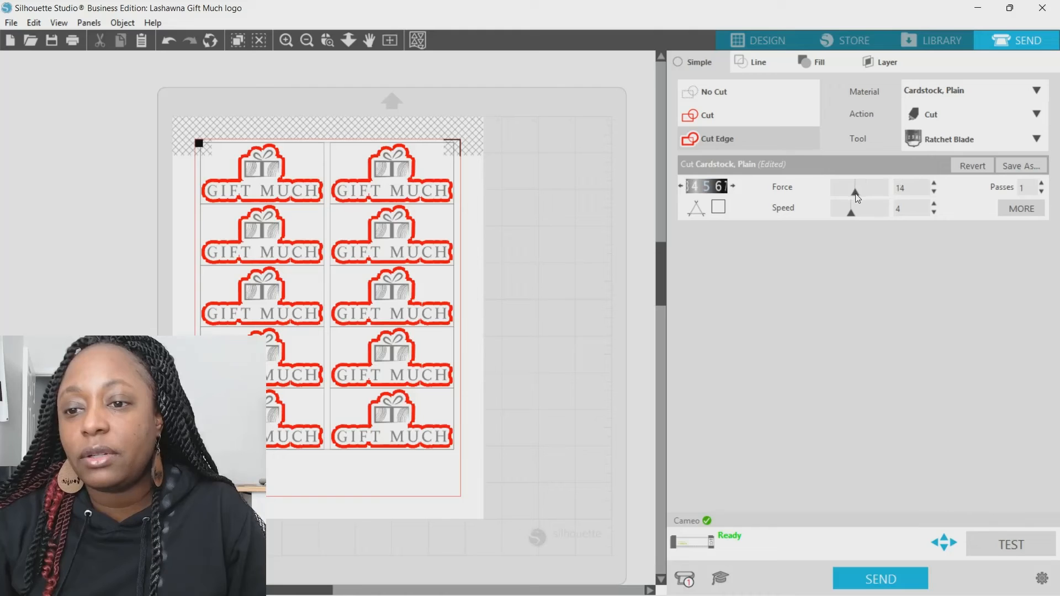